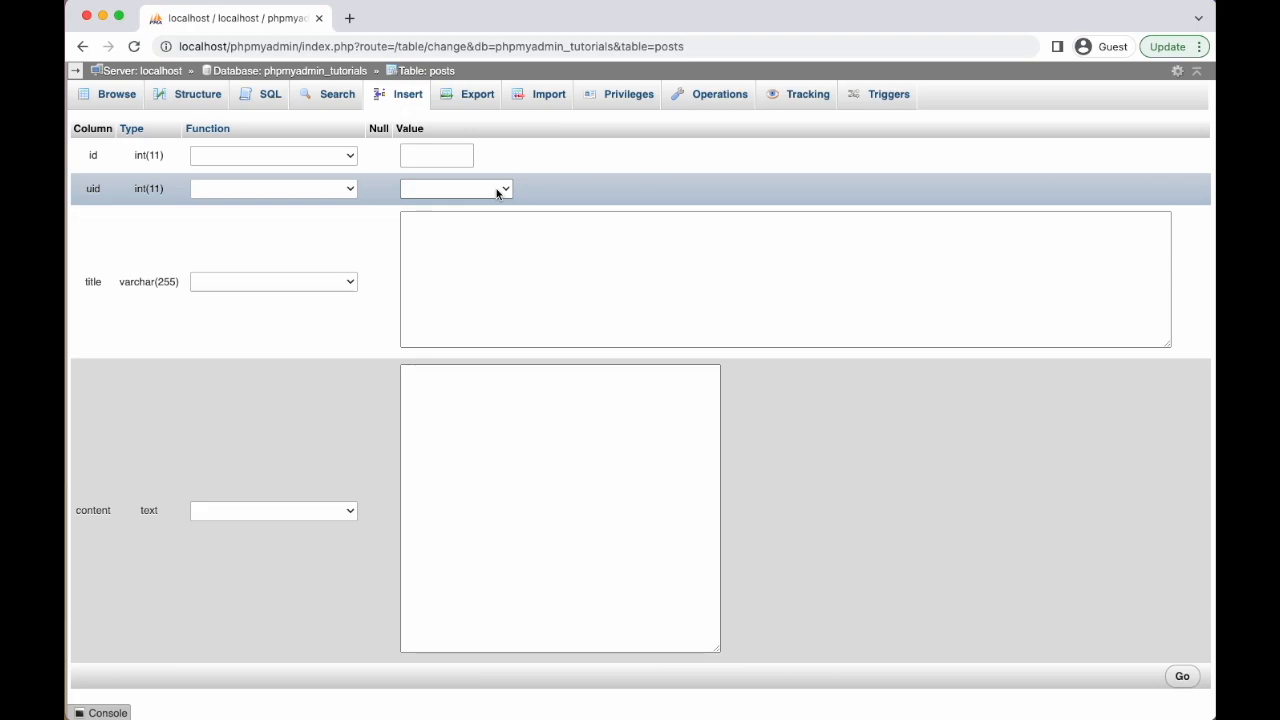
# Check the uid choices in the posts insert form, and examine the rows and column structure of the users table
pyautogui.click(496, 188)
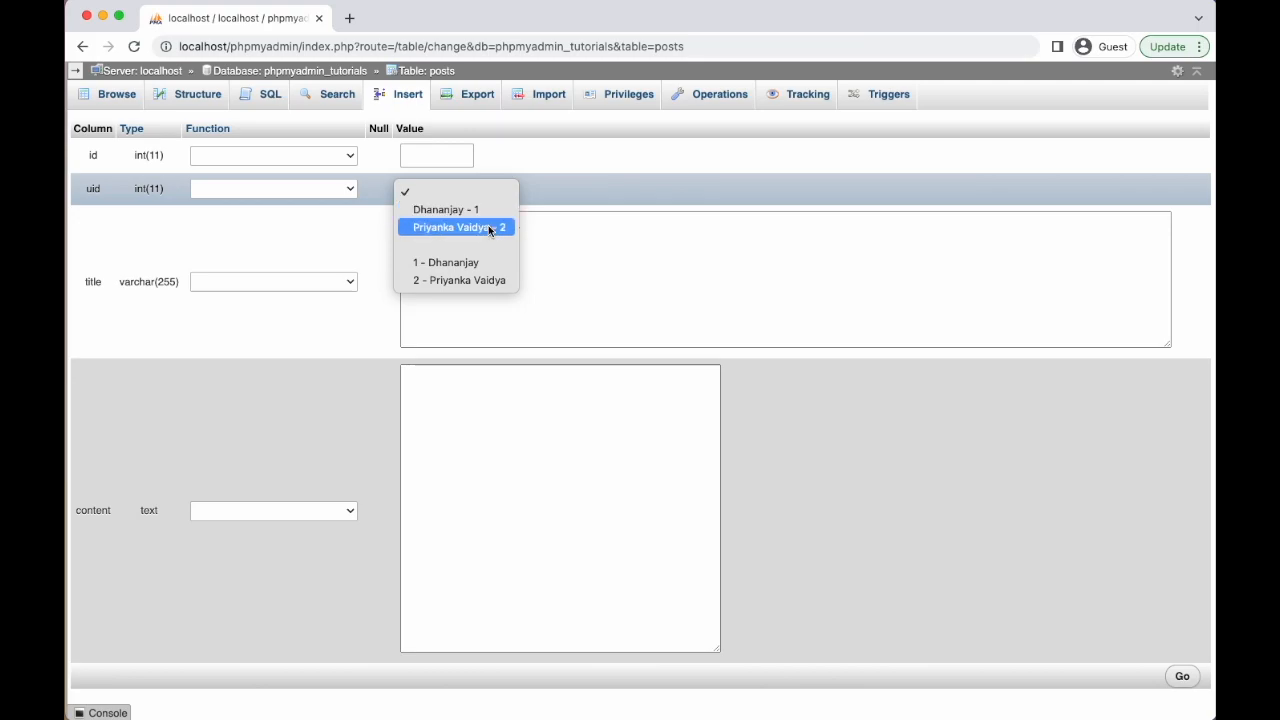
pyautogui.click(614, 179)
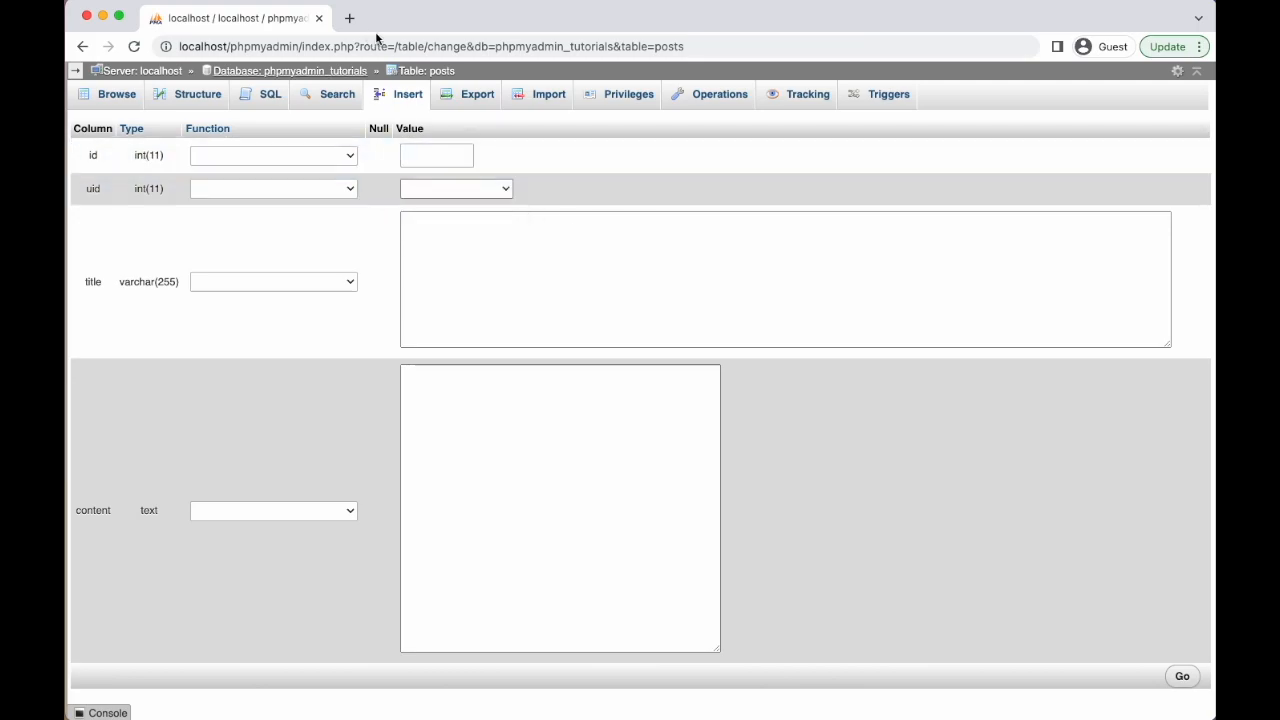
pyautogui.click(345, 76)
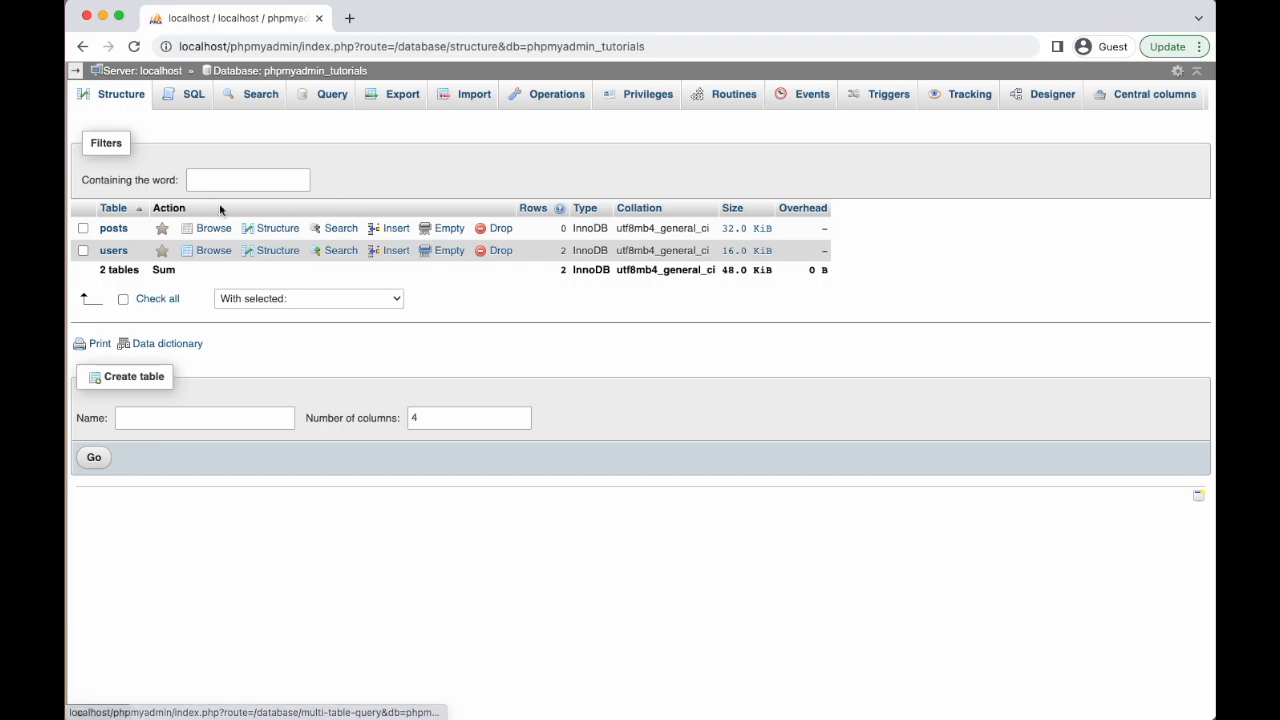
pyautogui.click(114, 251)
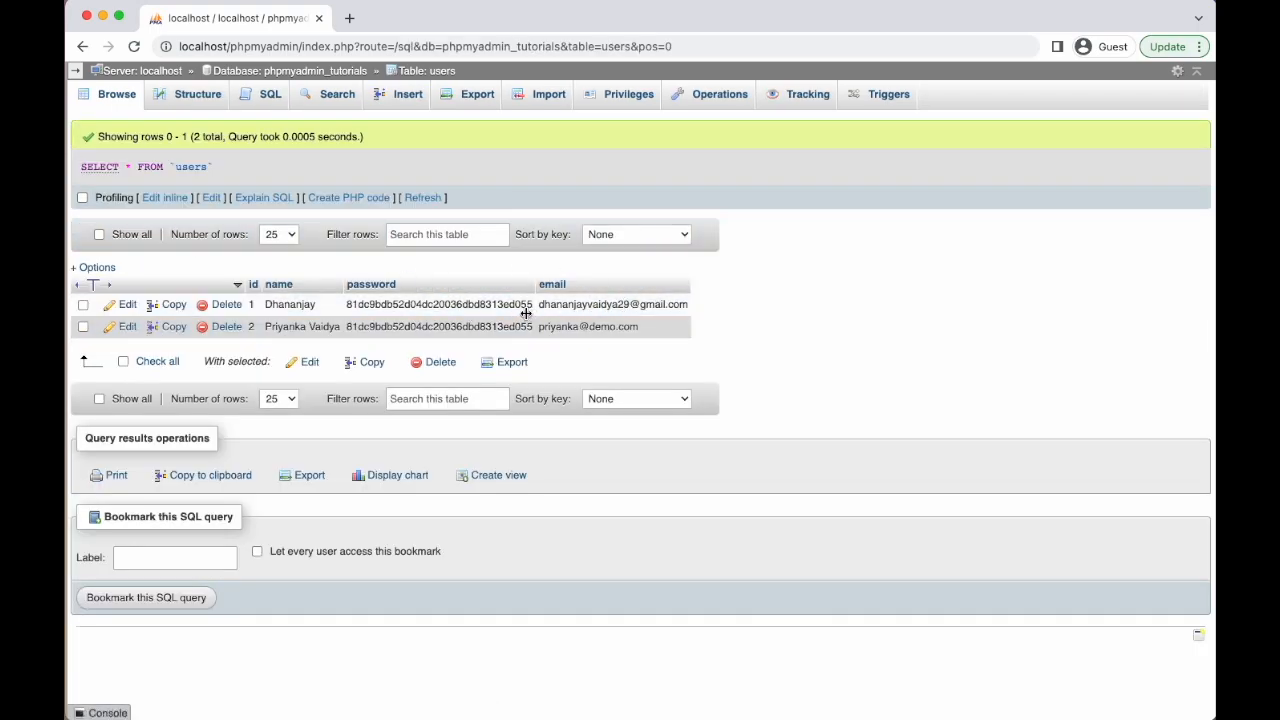
pyautogui.click(196, 94)
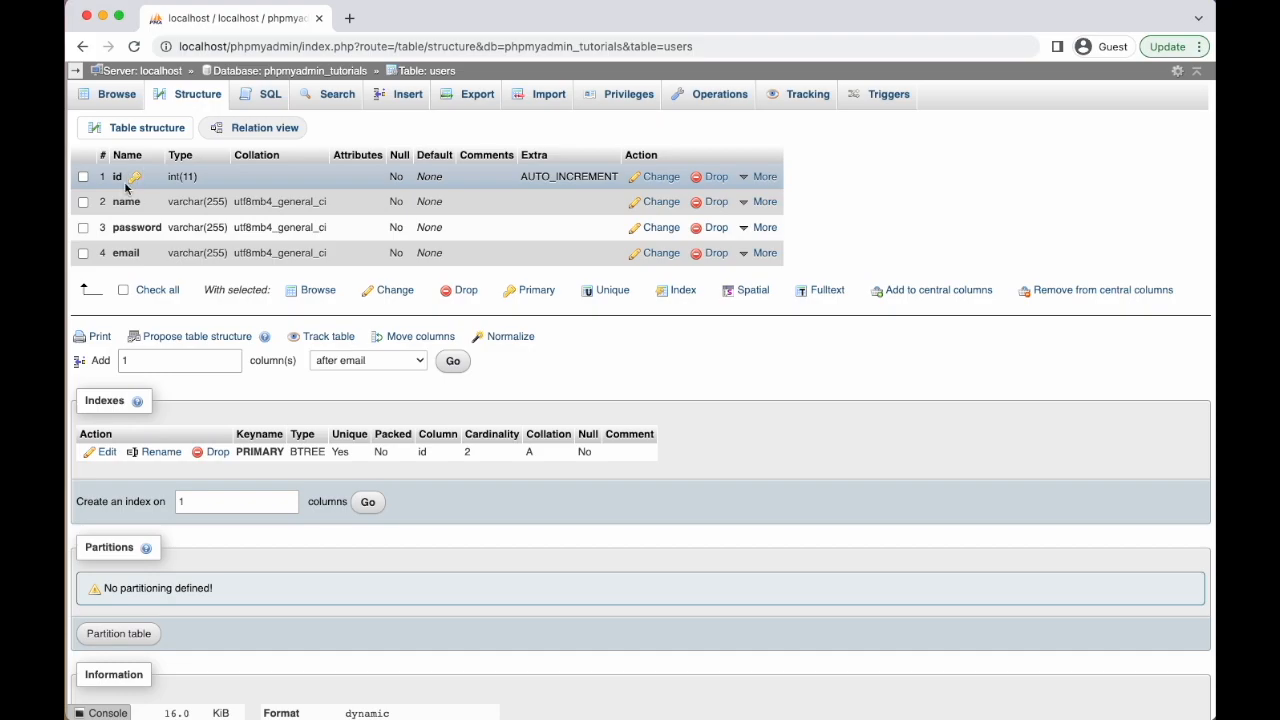
# Examine the posts table's rows, its column structure, and its PRIMARY and uid indexes
pyautogui.click(300, 71)
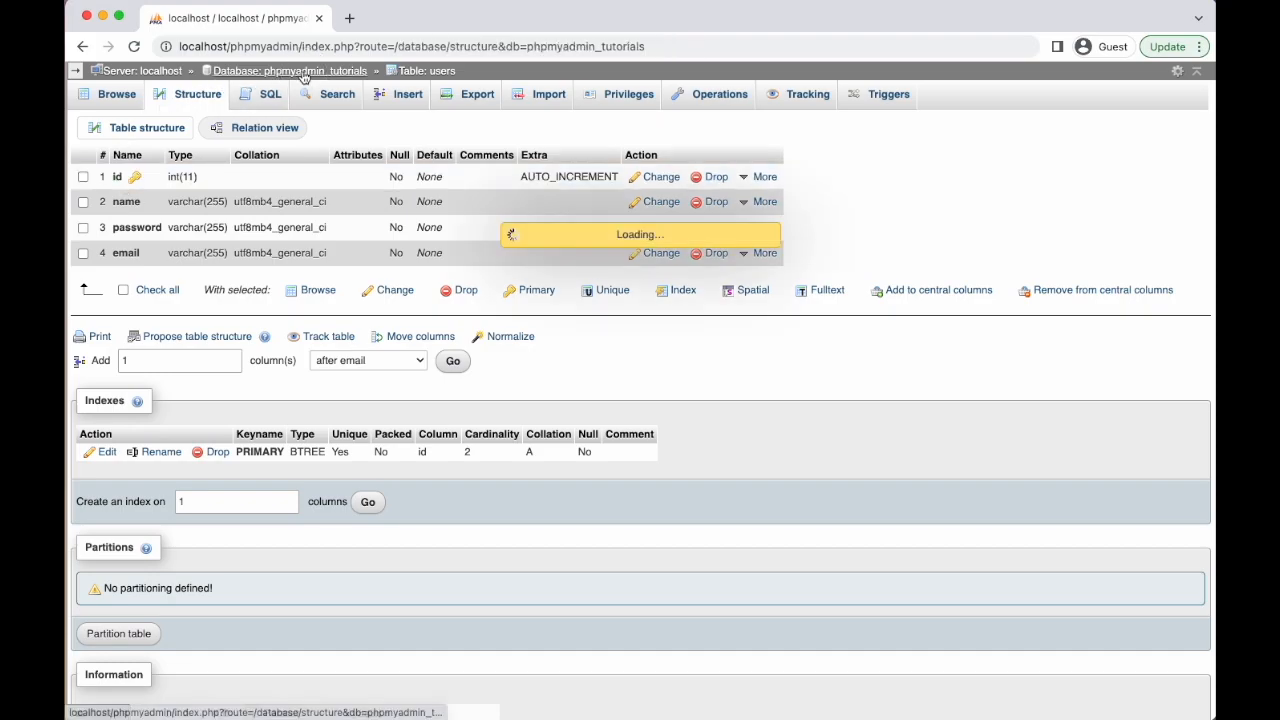
pyautogui.click(113, 228)
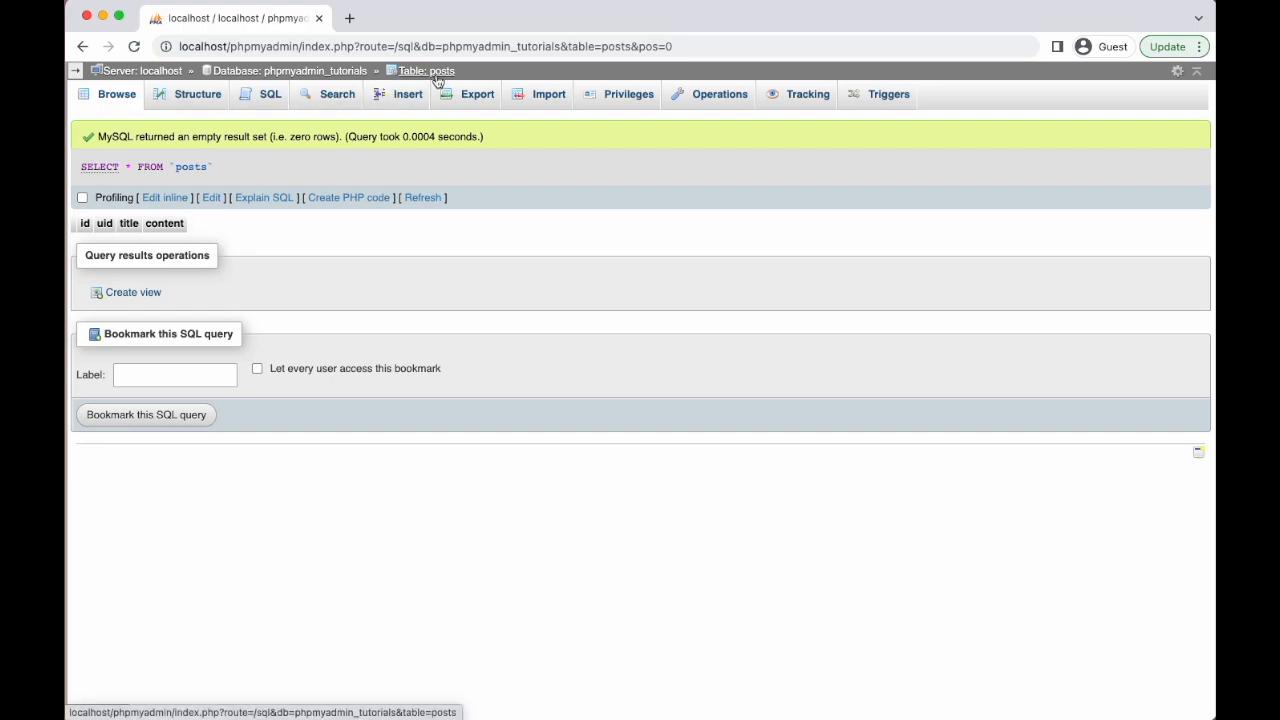
pyautogui.click(310, 72)
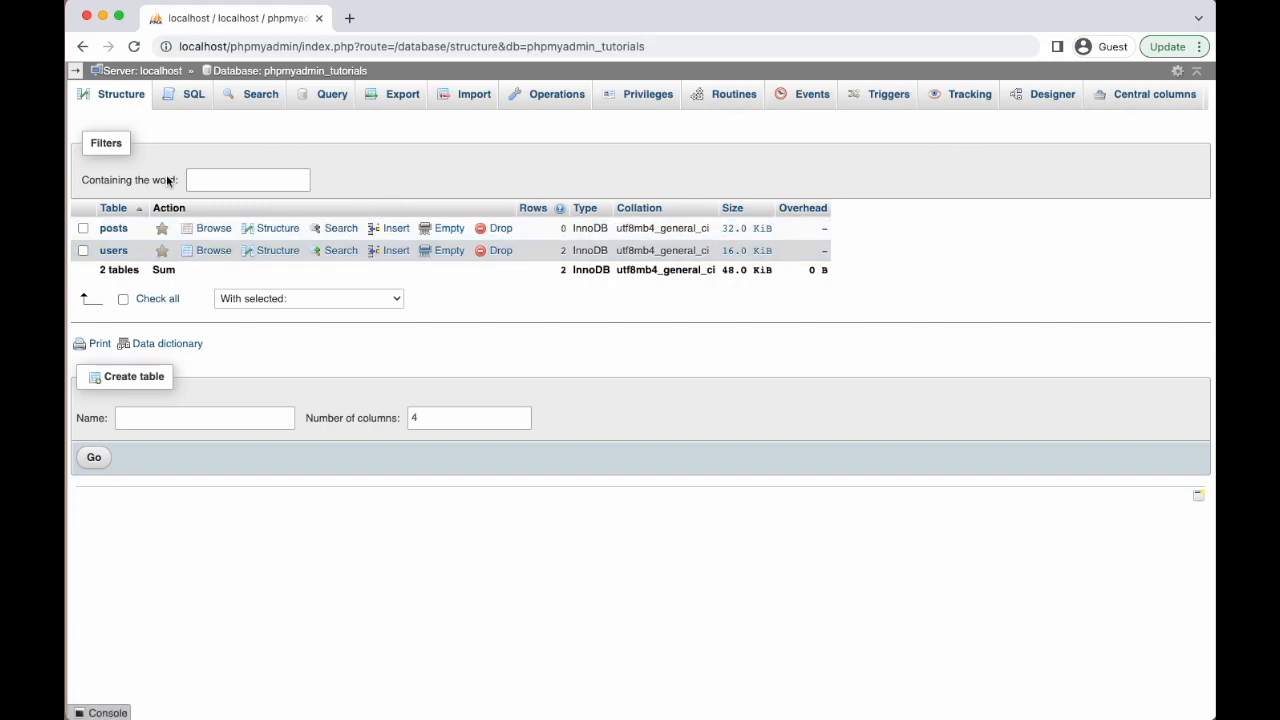
pyautogui.click(114, 229)
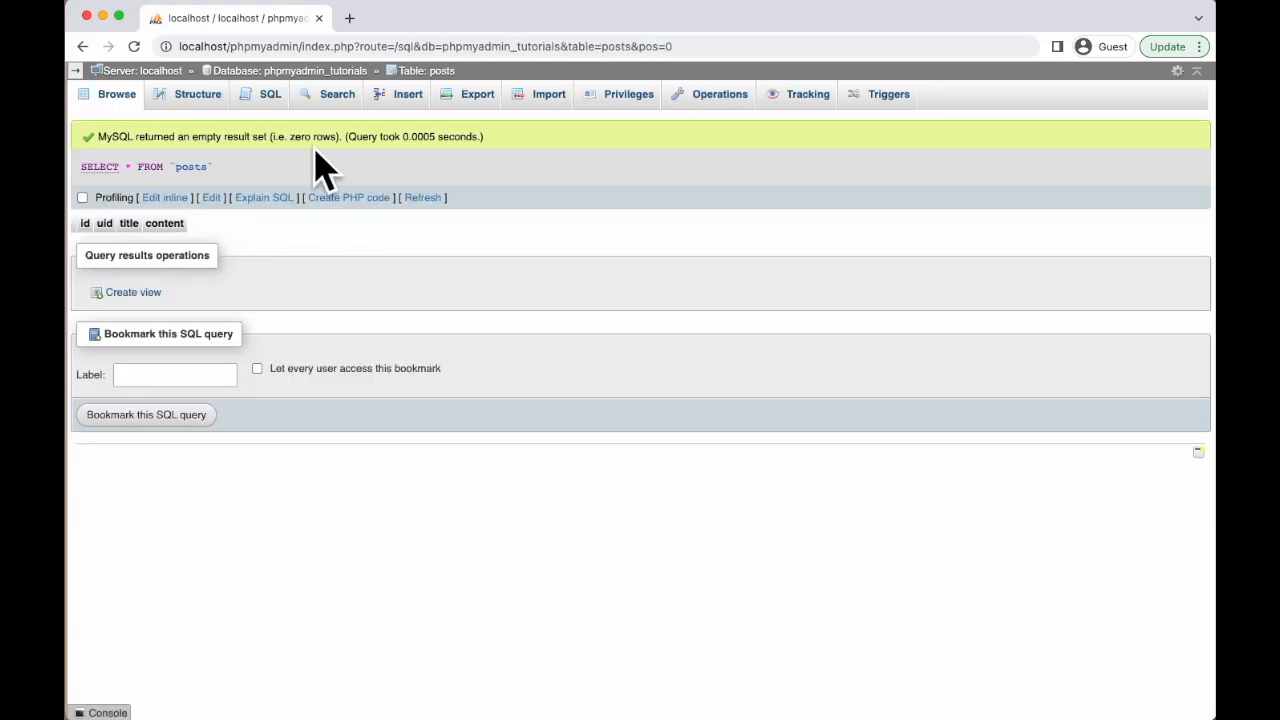
pyautogui.click(190, 94)
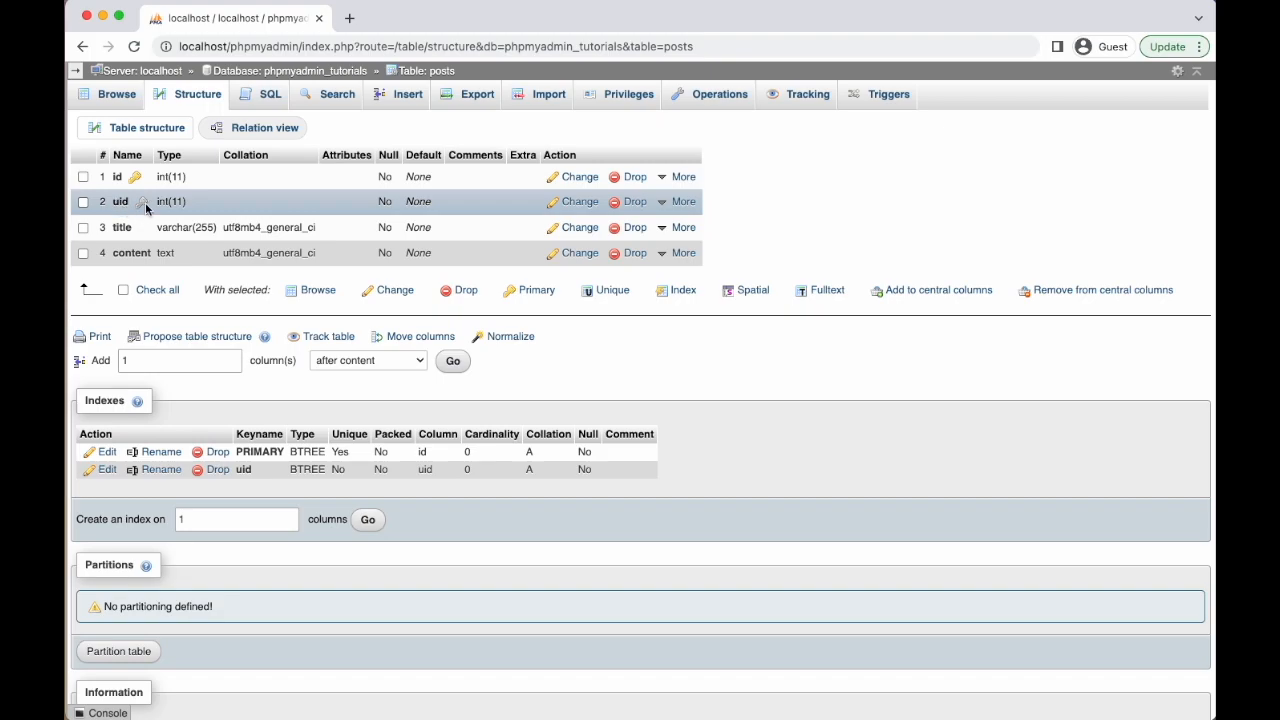
pyautogui.click(672, 202)
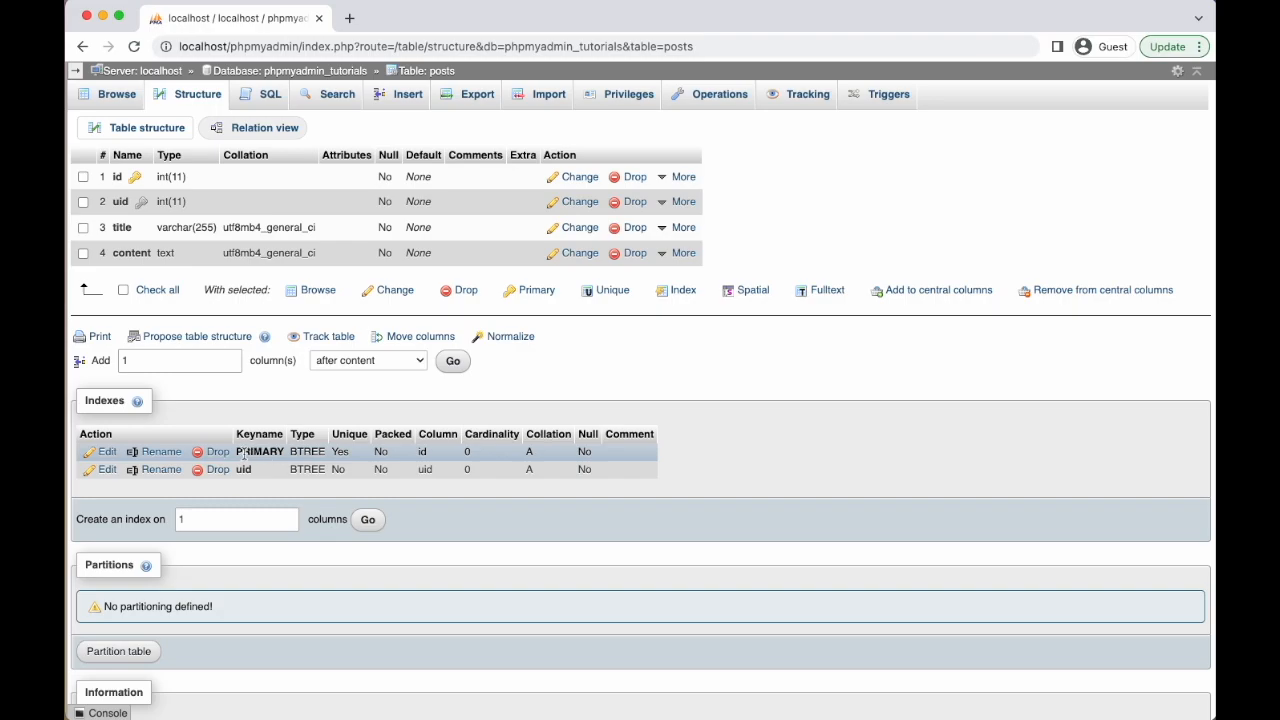
pyautogui.moveTo(237, 451); pyautogui.dragTo(443, 457)
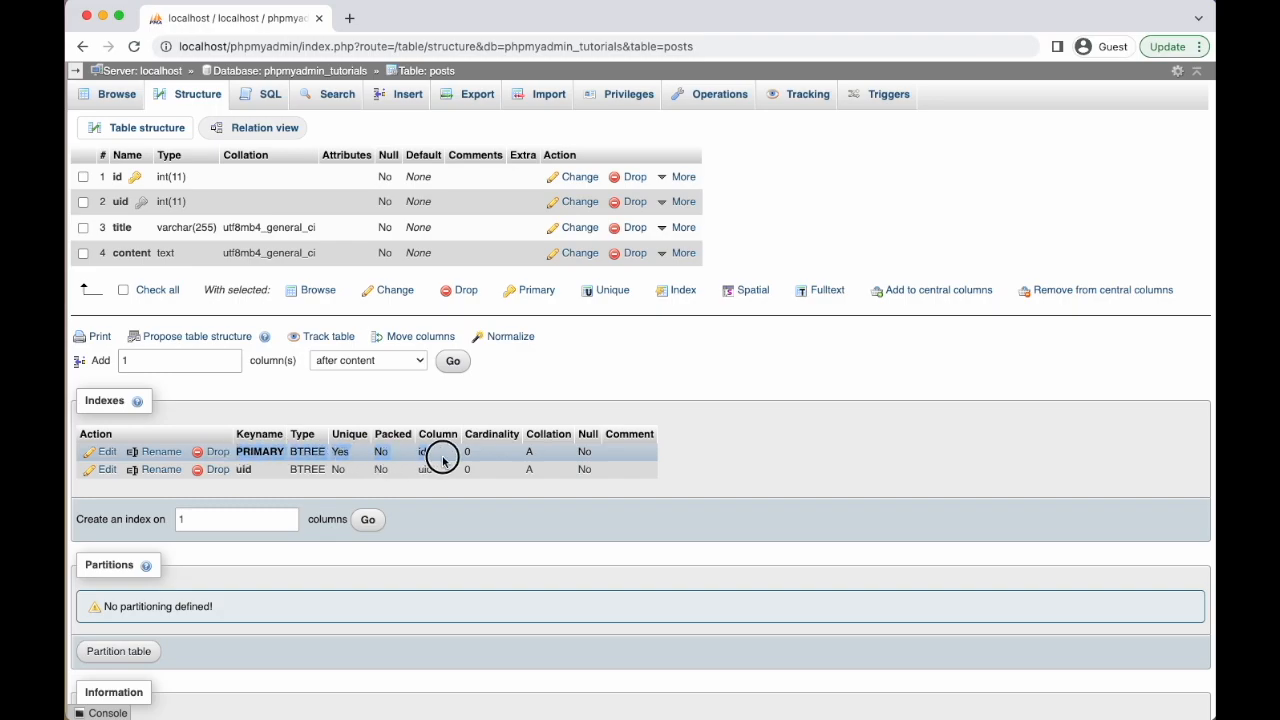
pyautogui.click(246, 472)
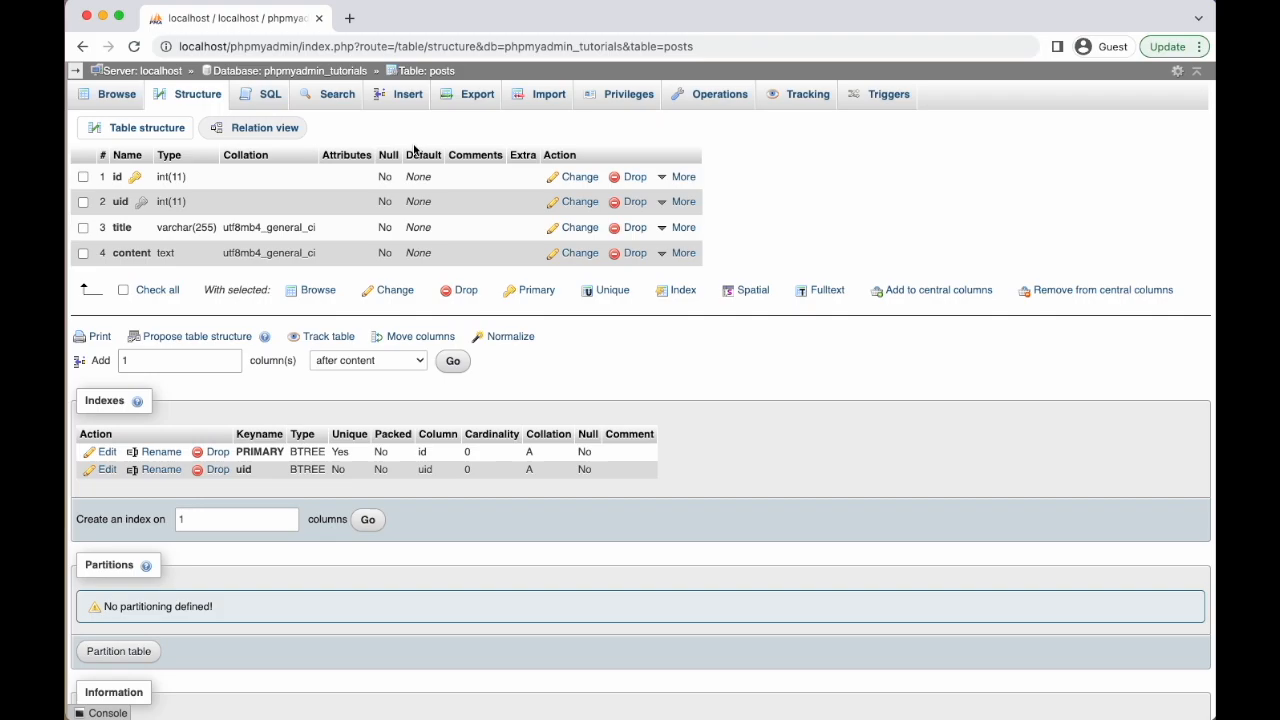
# In the database Designer, start a relationship with users.id as the referenced key and posts.uid as the foreign key
pyautogui.click(345, 72)
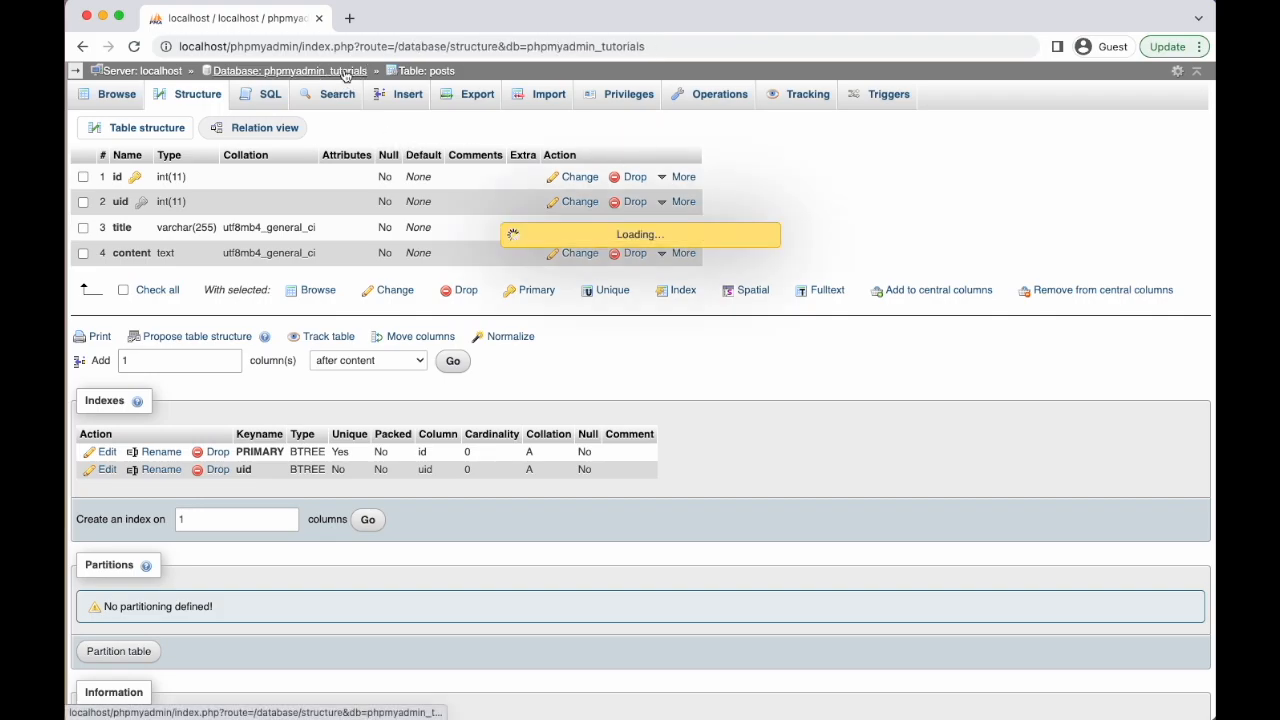
pyautogui.click(1022, 100)
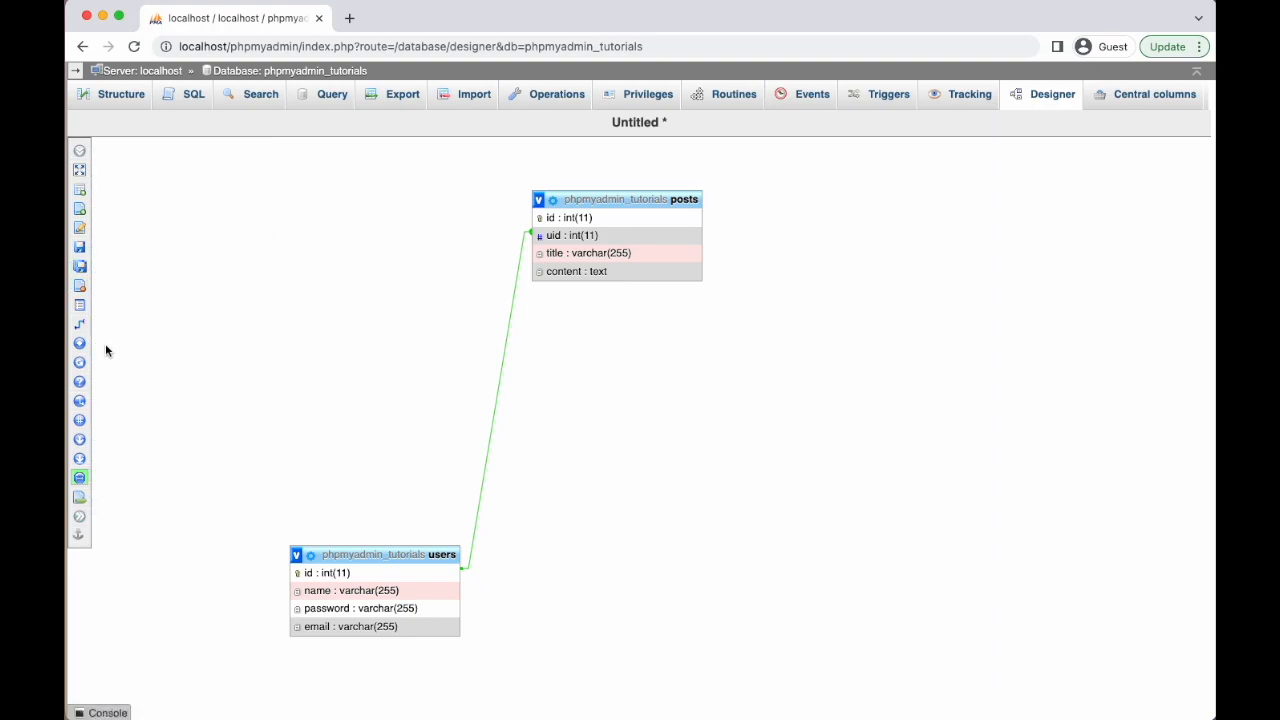
pyautogui.moveTo(112, 326)
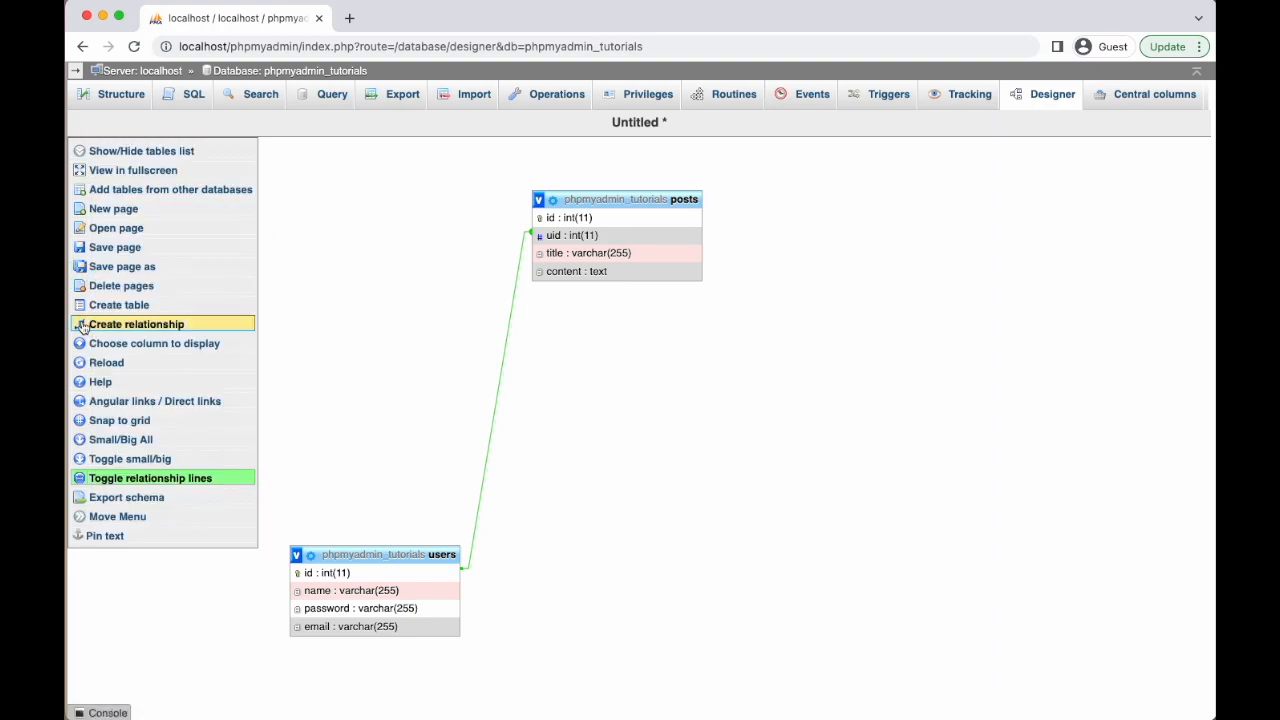
pyautogui.click(158, 325)
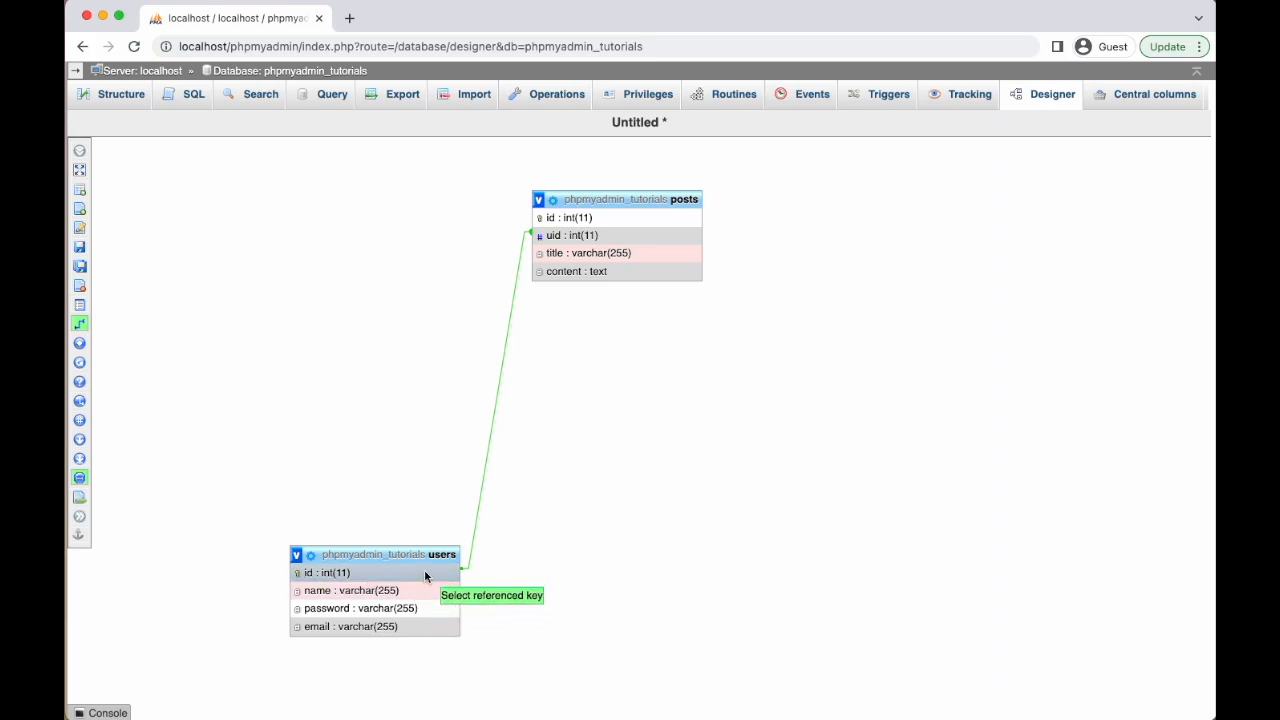
pyautogui.click(425, 573)
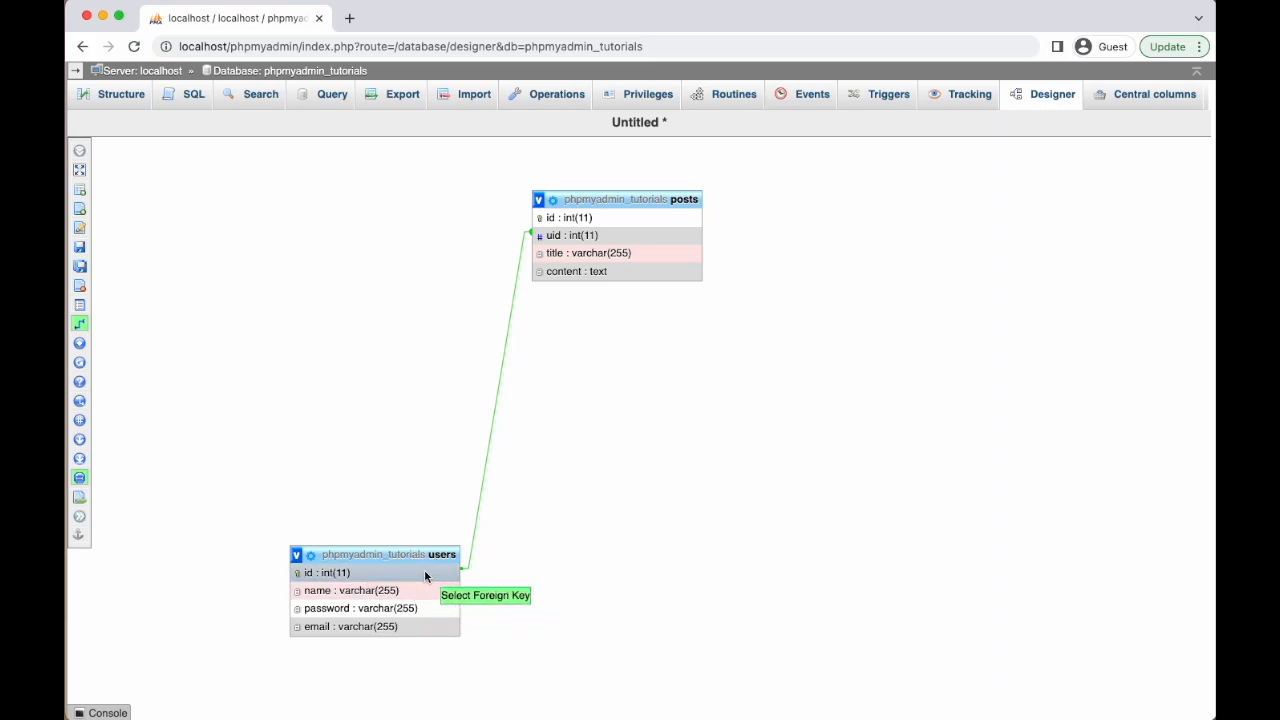
pyautogui.click(603, 236)
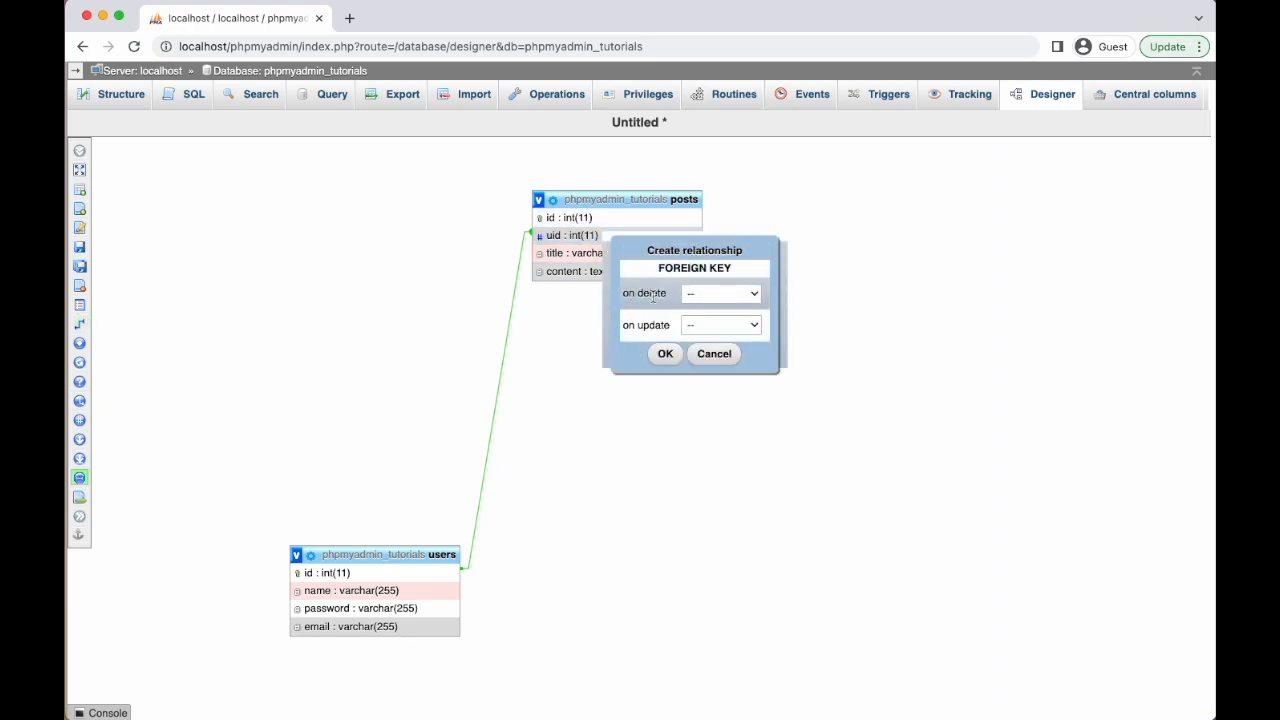
# Examine the on delete and on update options for the foreign key, and cancel the relationship
pyautogui.click(711, 294)
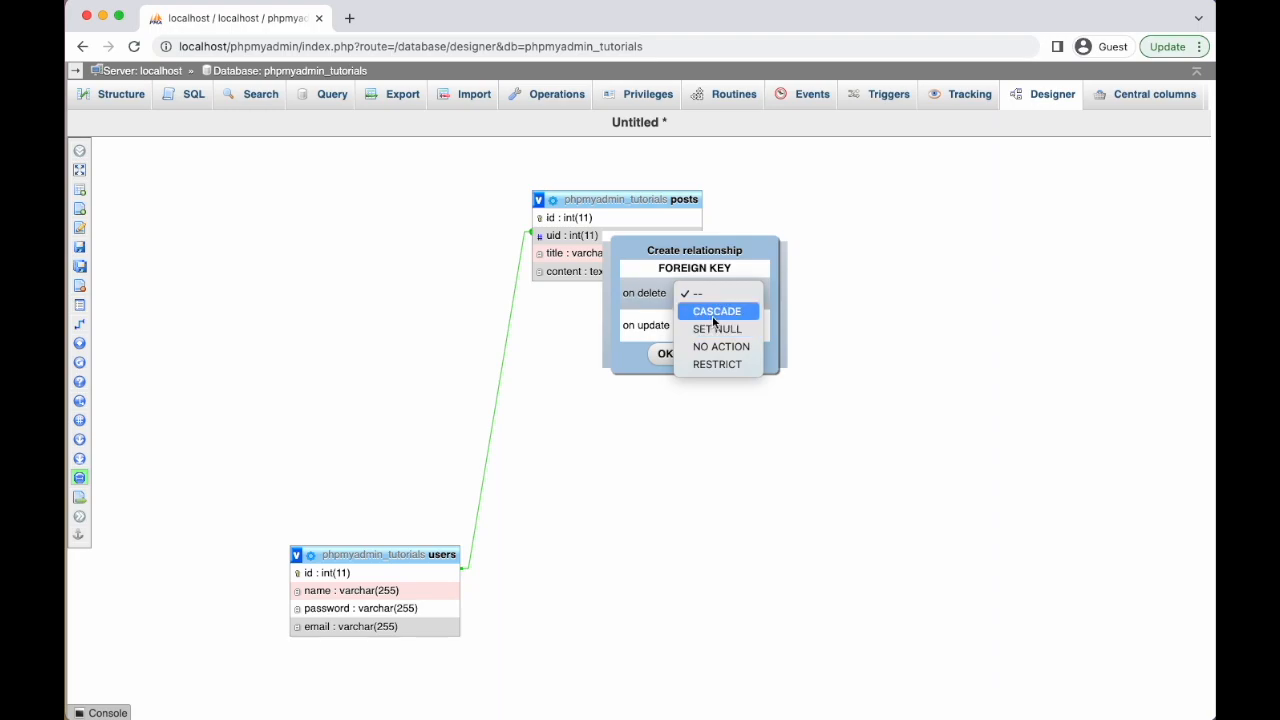
pyautogui.click(653, 316)
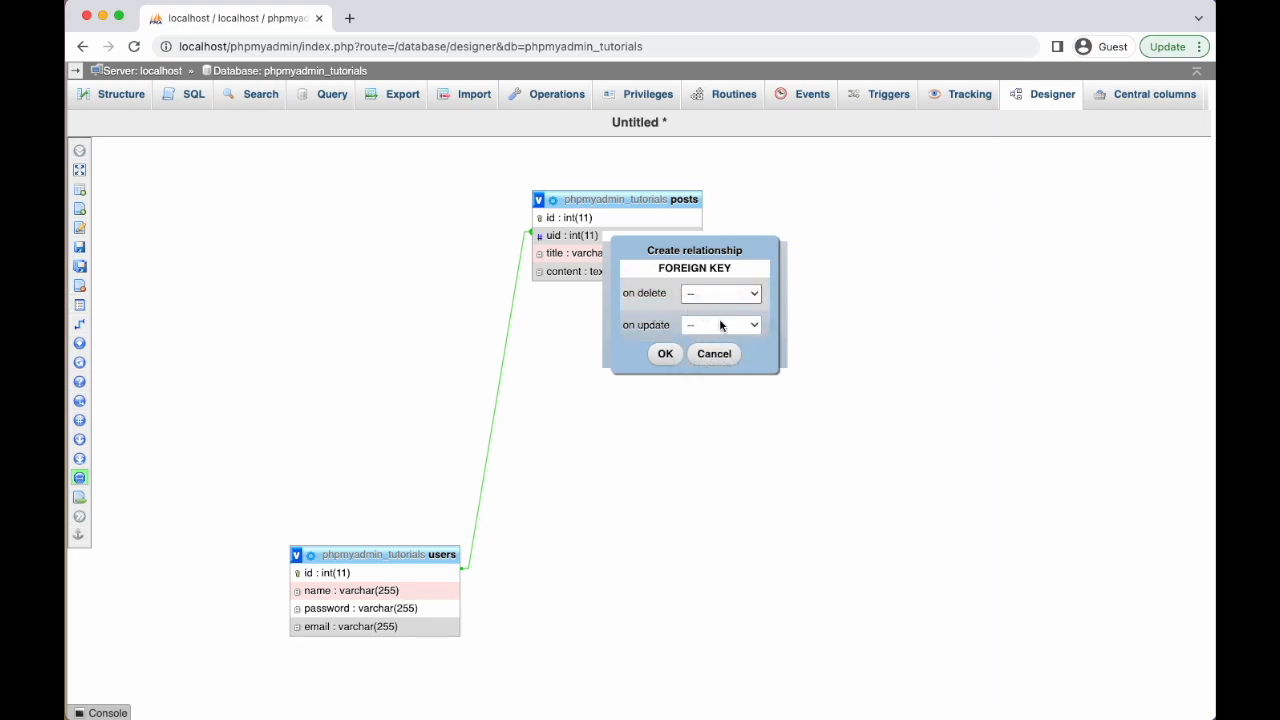
pyautogui.click(720, 325)
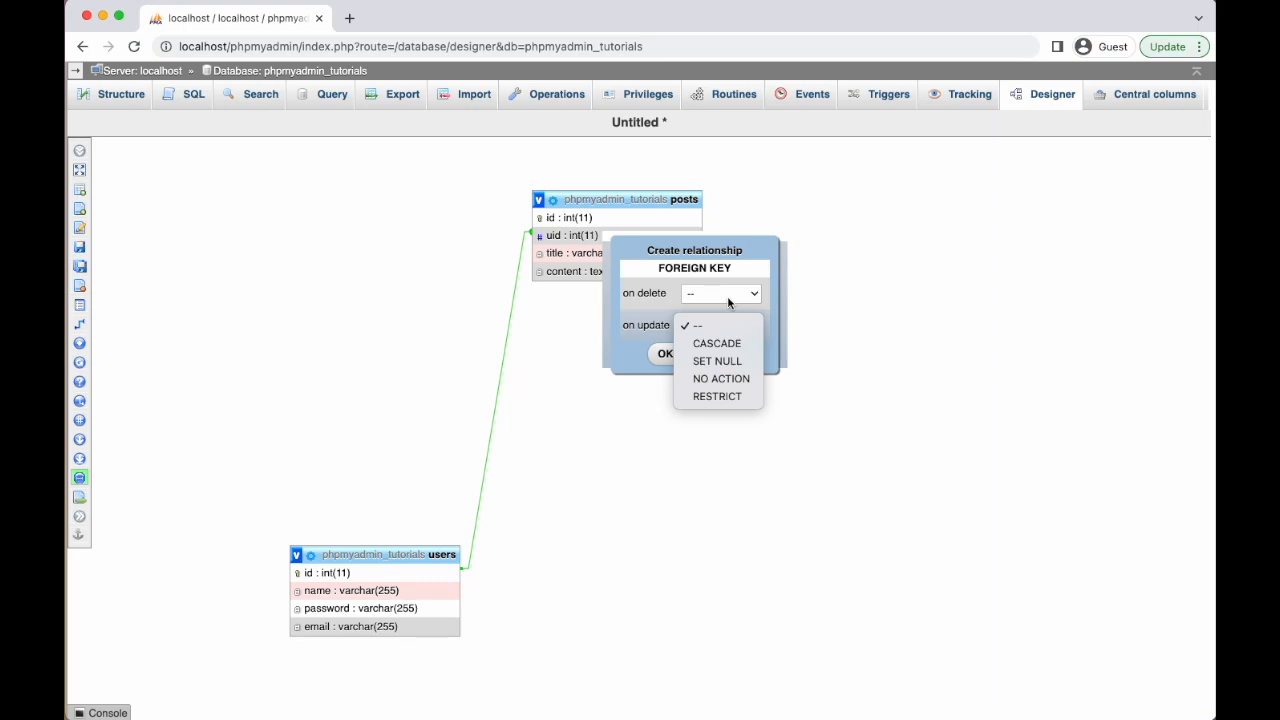
pyautogui.click(620, 322)
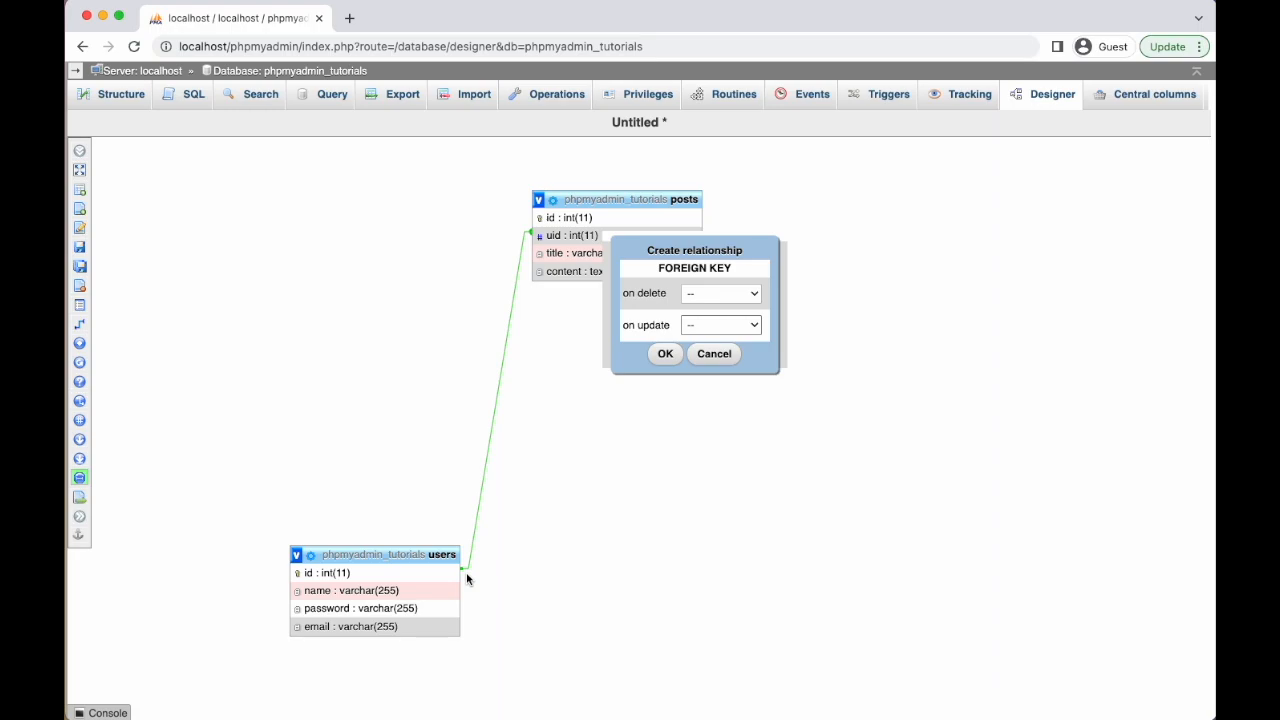
pyautogui.click(714, 354)
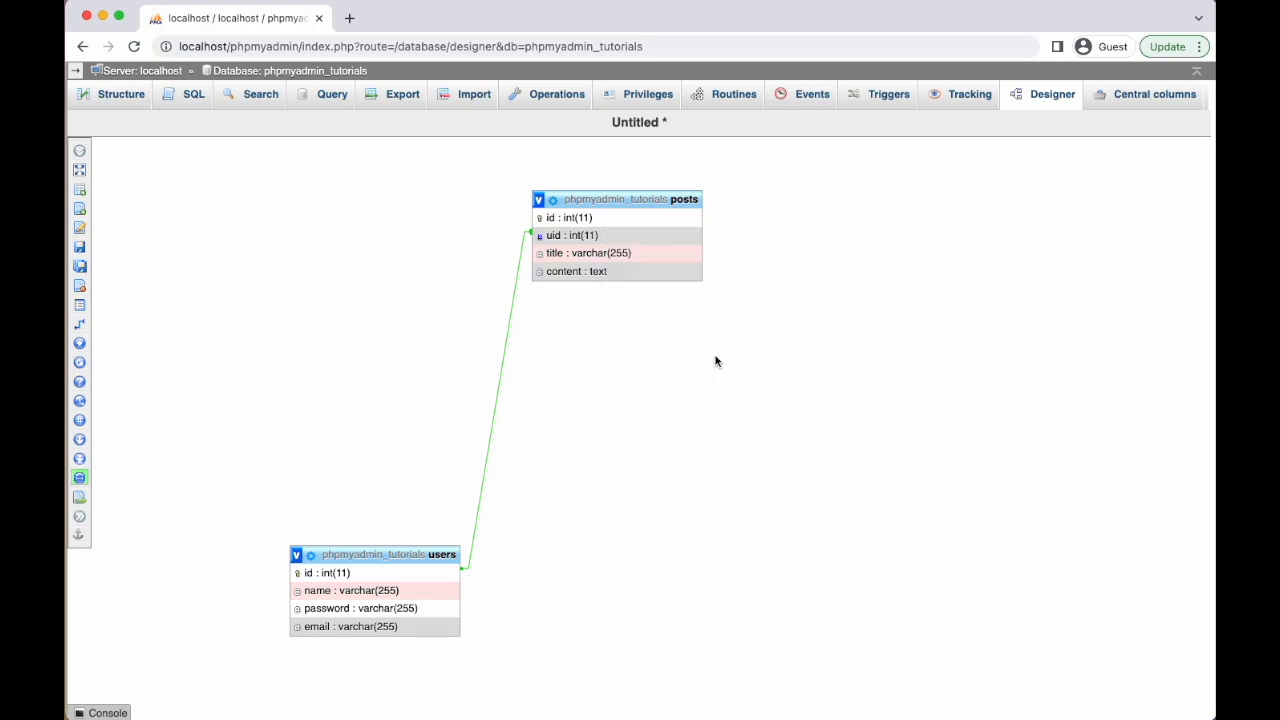
# Begin a new row in the posts table with the user whose id is 1 as uid
pyautogui.click(246, 71)
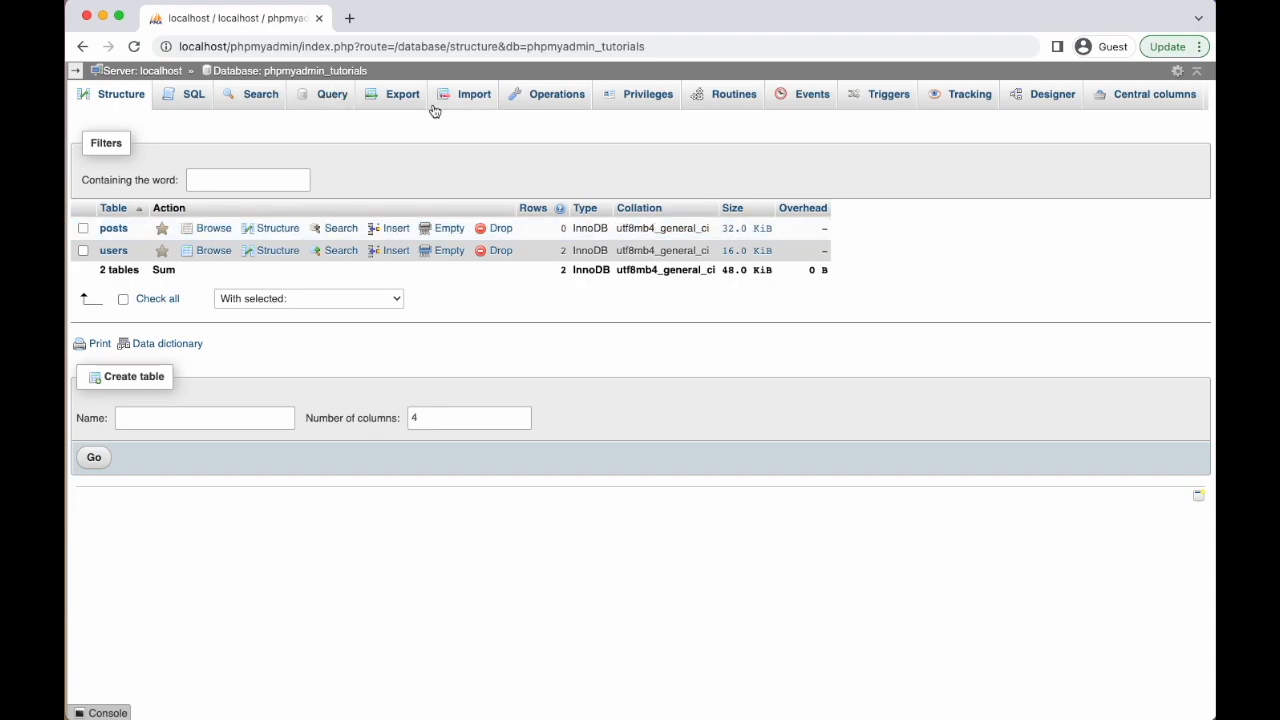
pyautogui.click(114, 229)
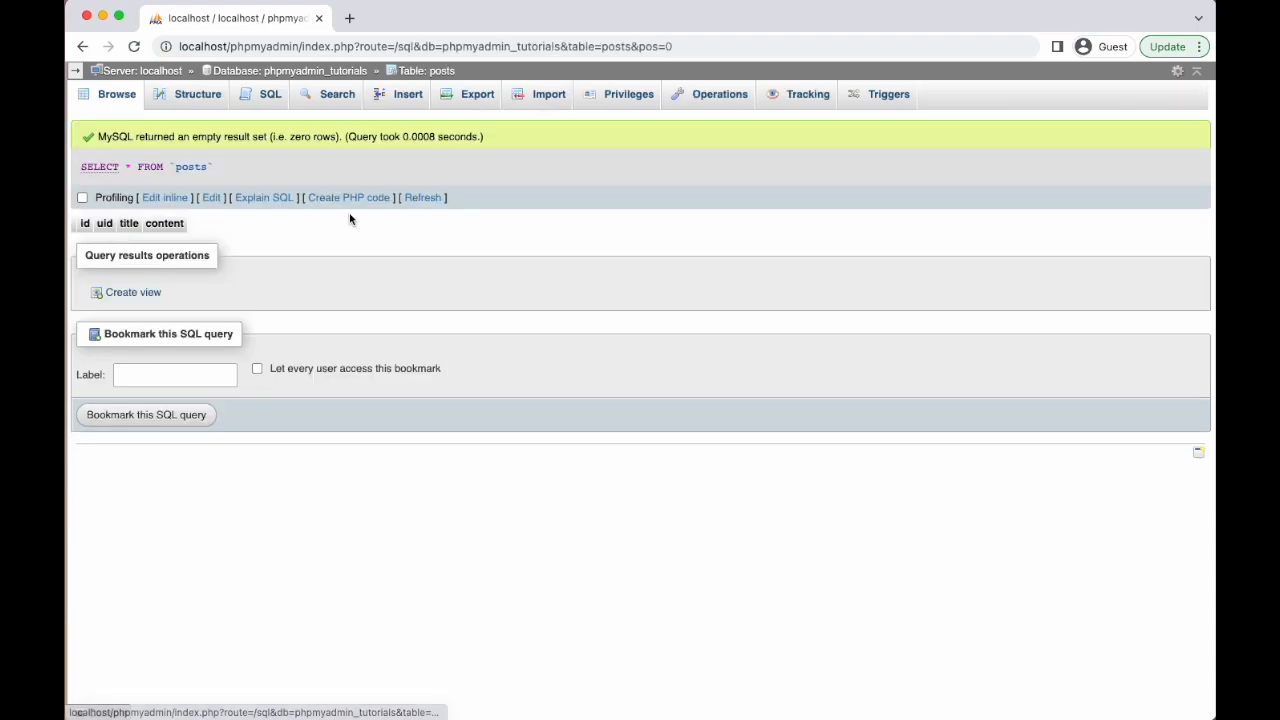
pyautogui.click(401, 98)
pyautogui.click(480, 189)
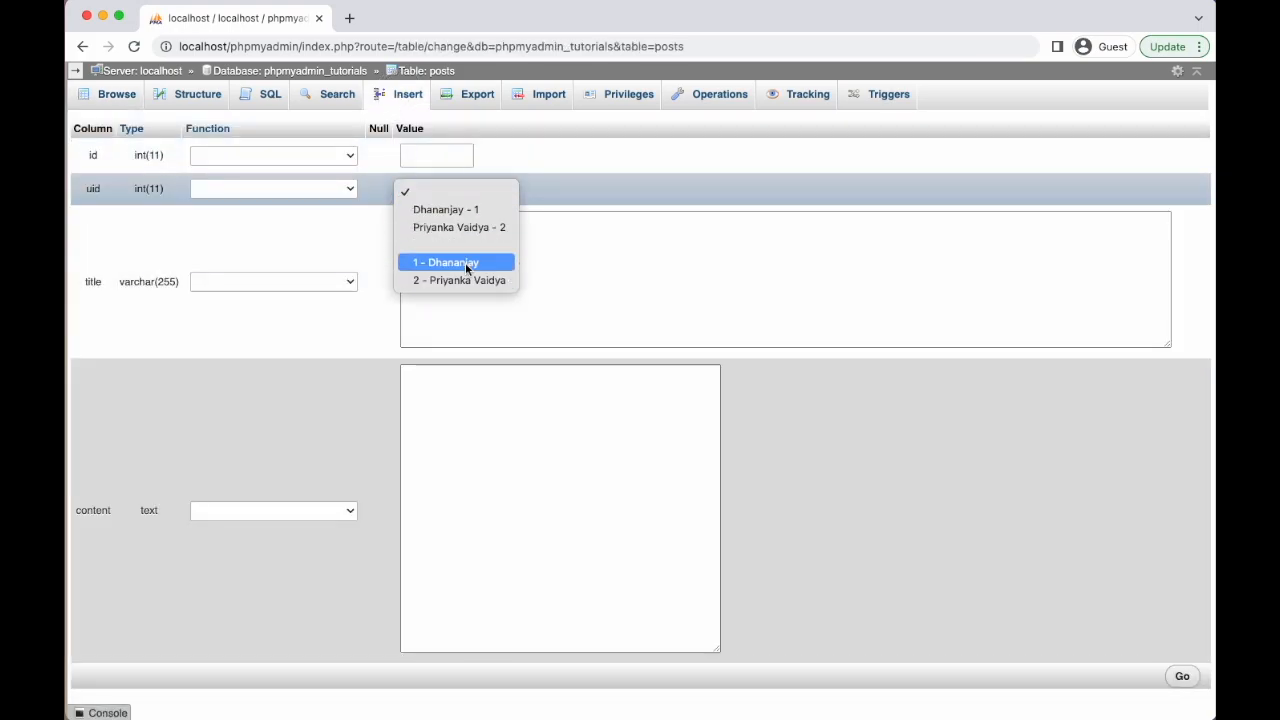
pyautogui.click(455, 209)
# Enter the title "Hello World" and content "Hello World Content", and try to insert the row
pyautogui.click(478, 272)
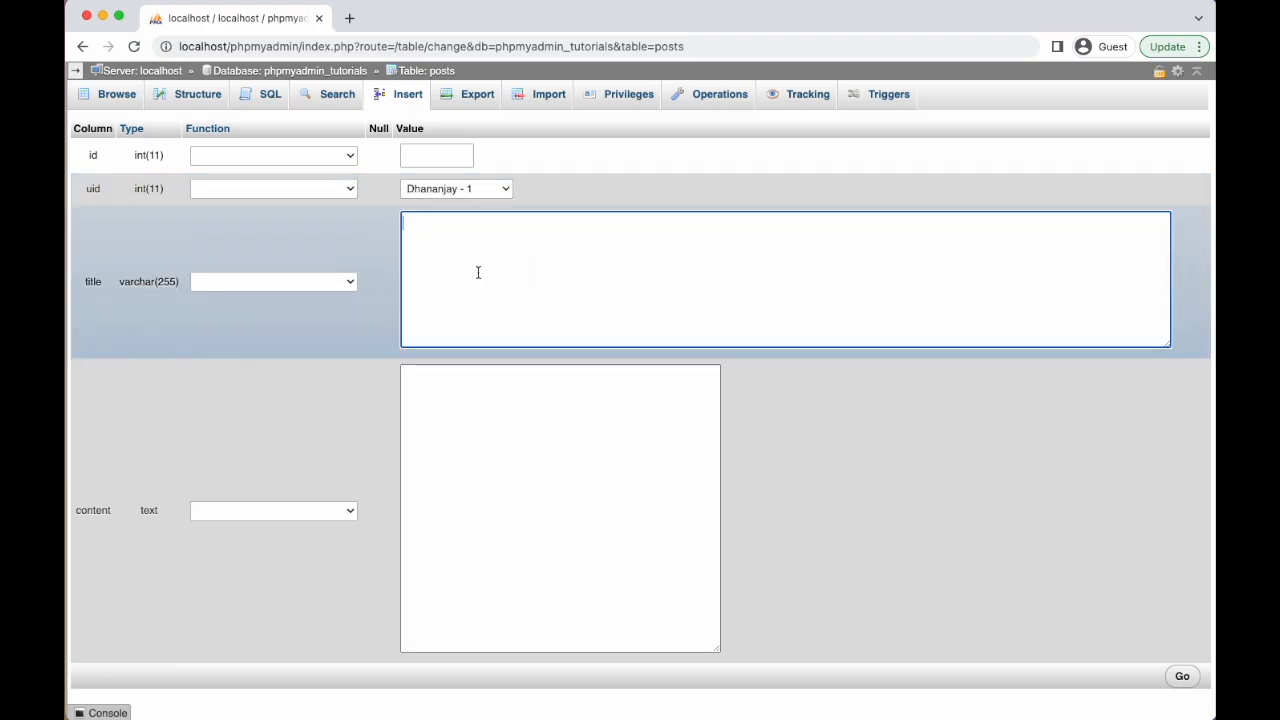
pyautogui.write('Hellow')
pyautogui.press('BackSpace')
pyautogui.press('BackSpace')
pyautogui.write('Wo')
pyautogui.click(463, 495)
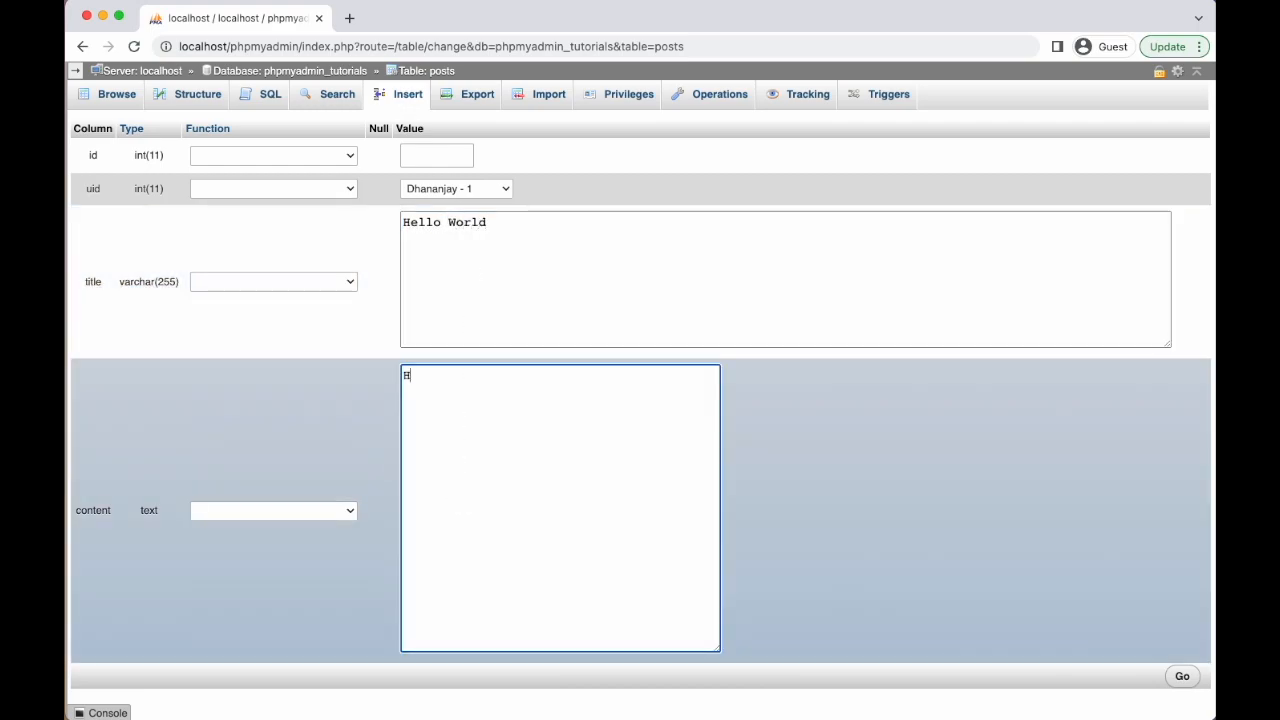
pyautogui.write('Hello World Content')
pyautogui.scroll(-3, 643, 415)
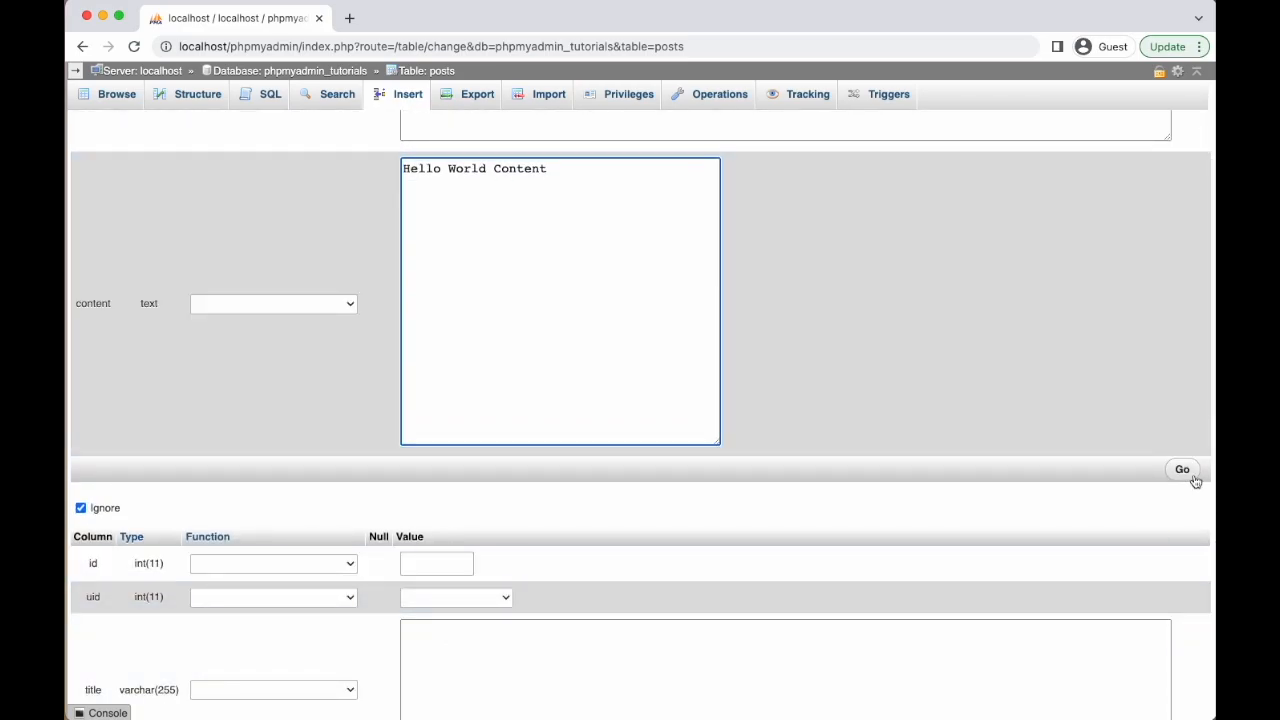
pyautogui.click(1182, 468)
pyautogui.click(565, 325)
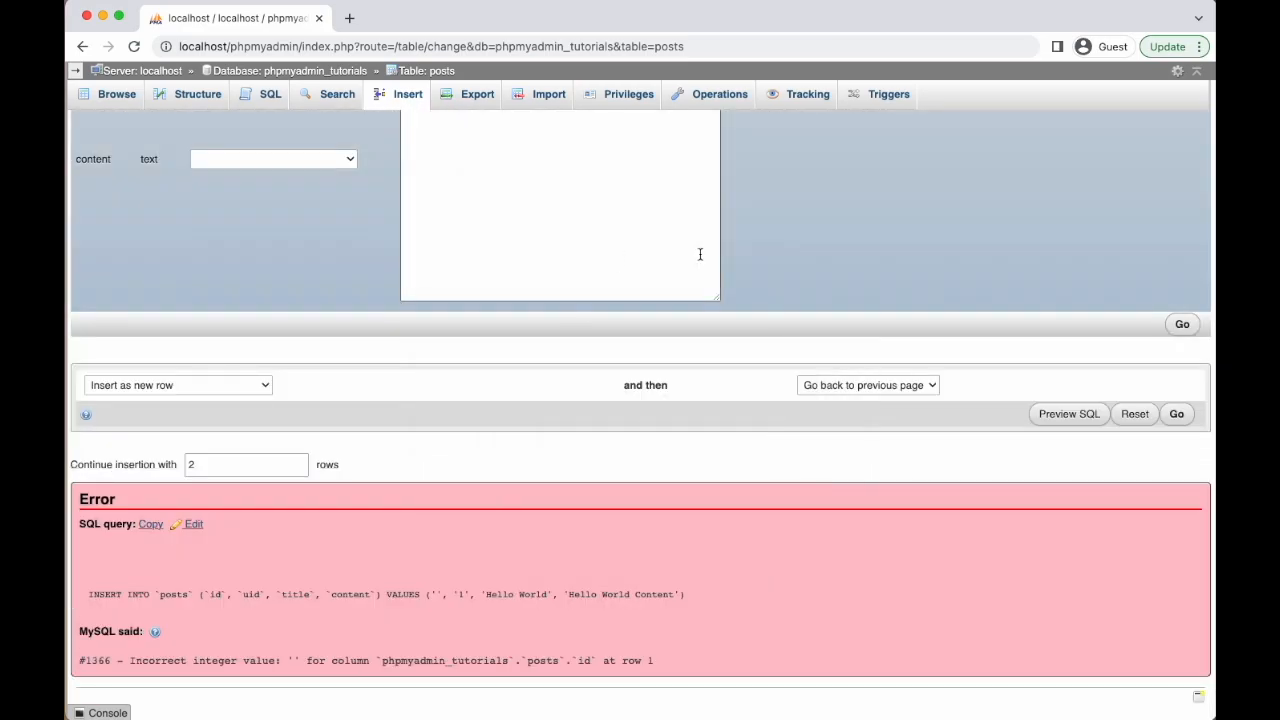
pyautogui.scroll(10, 467, 513)
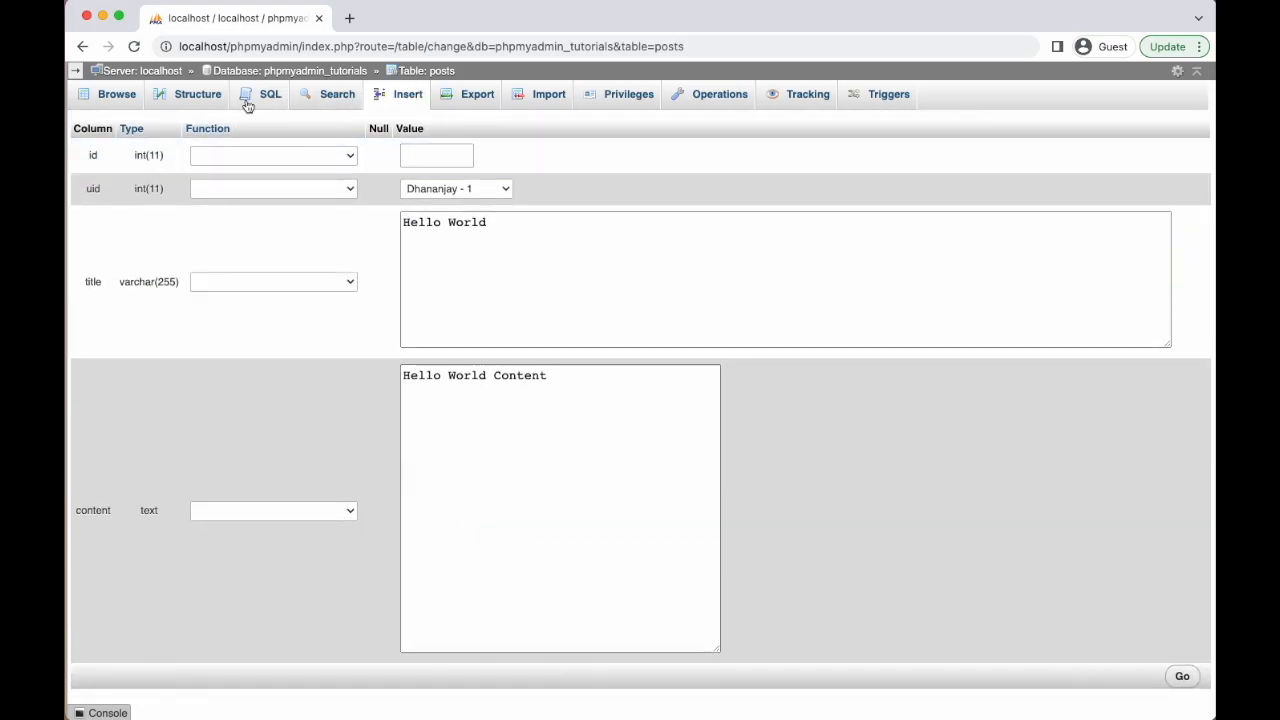
# Enable auto increment (A_I) on the posts table's id column and save the altered structure
pyautogui.click(203, 95)
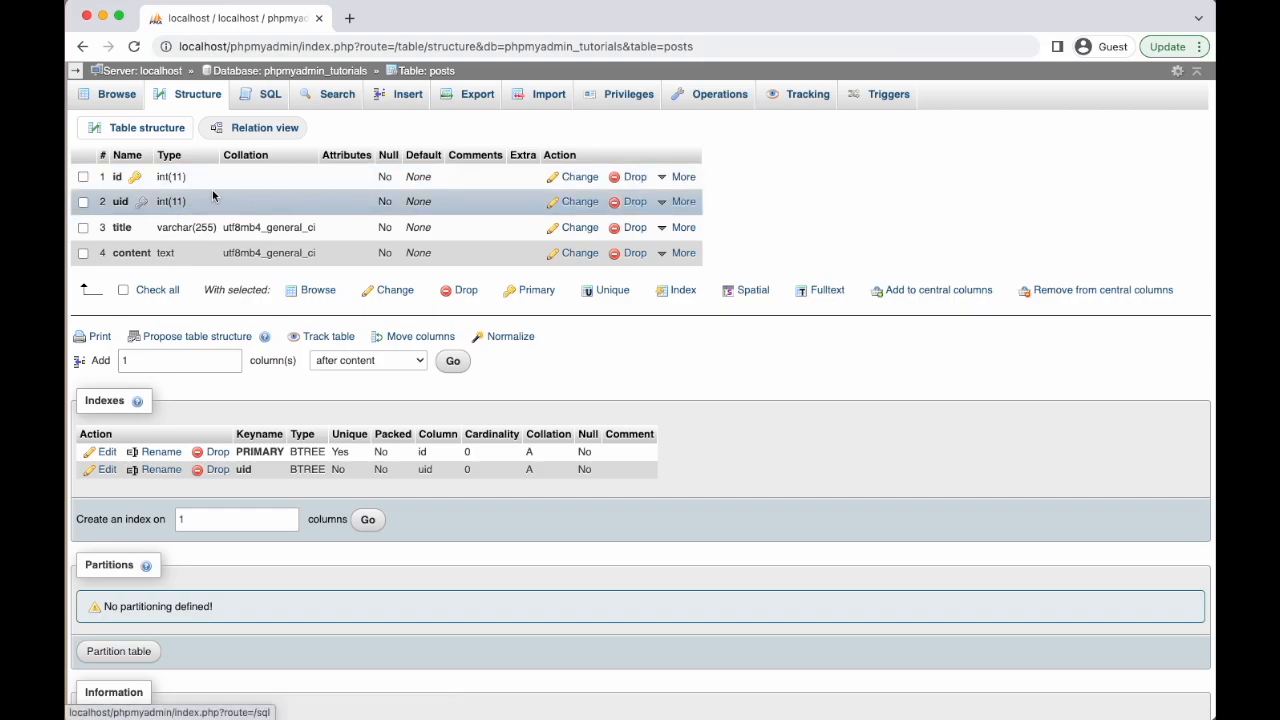
pyautogui.click(682, 180)
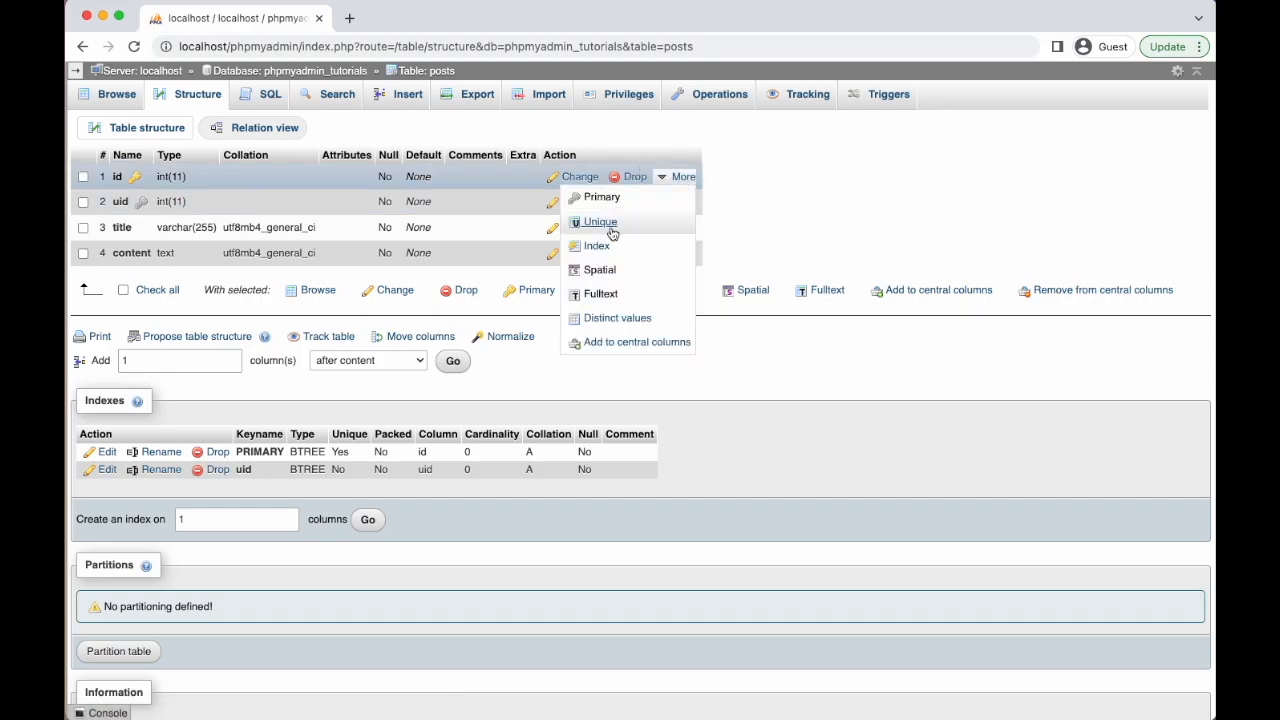
pyautogui.click(576, 182)
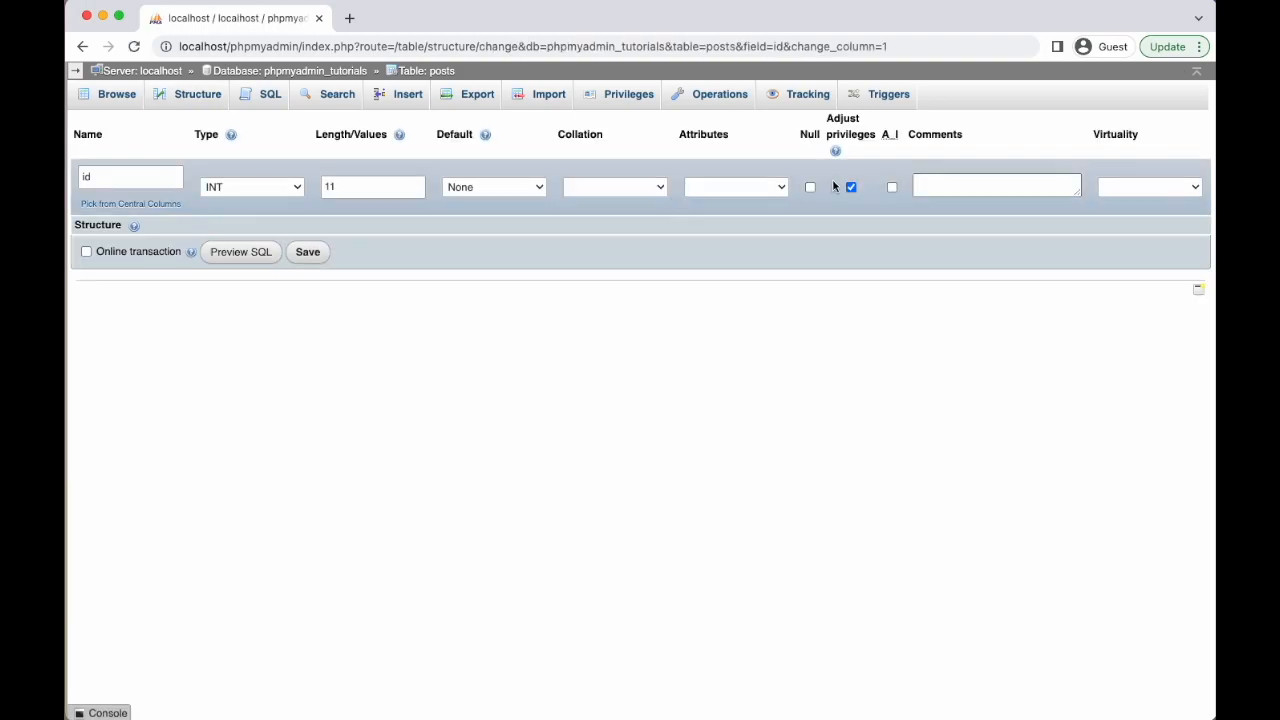
pyautogui.click(893, 189)
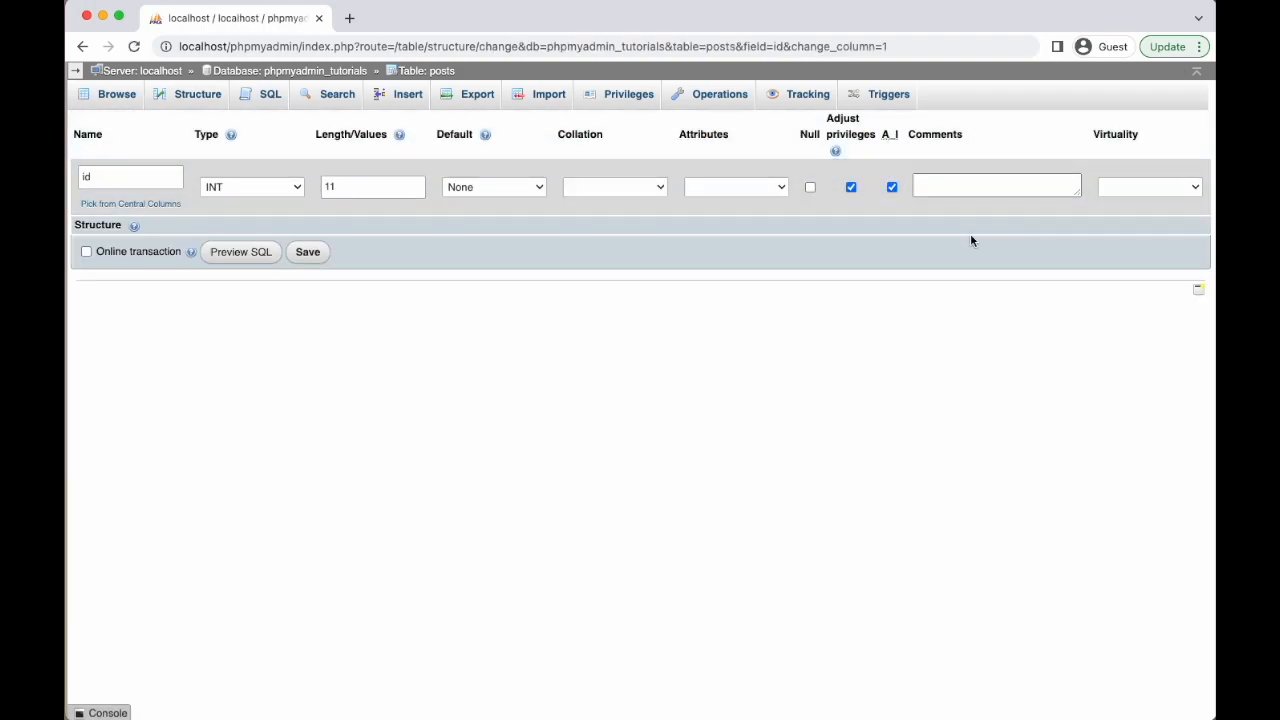
pyautogui.click(307, 252)
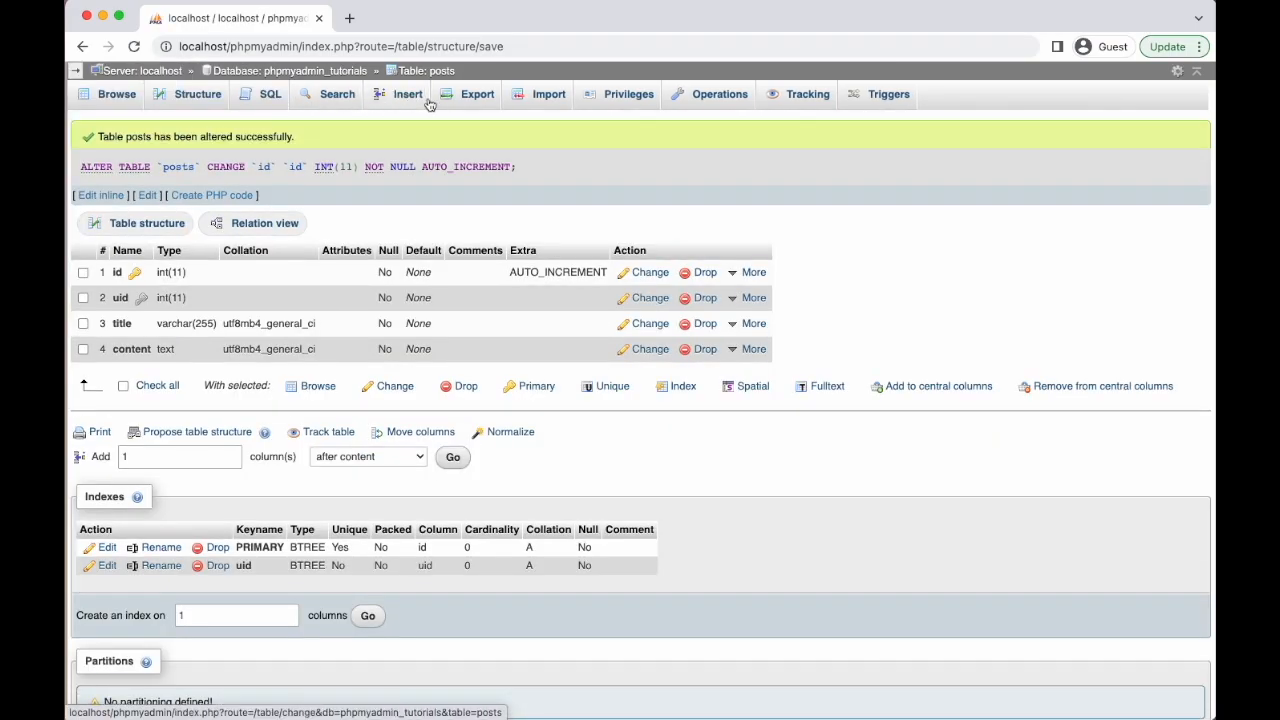
# Insert a row into posts with the user whose id is 1 as uid, title "Hello World" and content "Hello World Content", leaving id blank
pyautogui.click(427, 102)
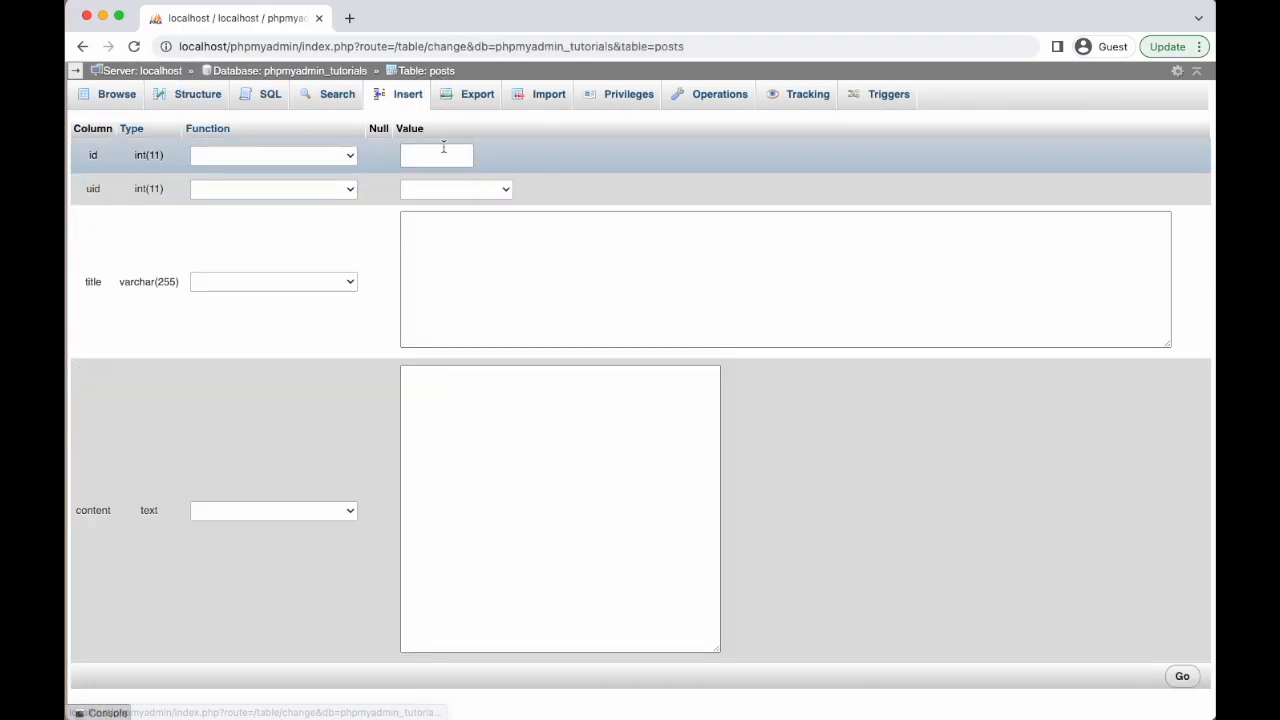
pyautogui.click(440, 190)
pyautogui.click(437, 209)
pyautogui.click(450, 263)
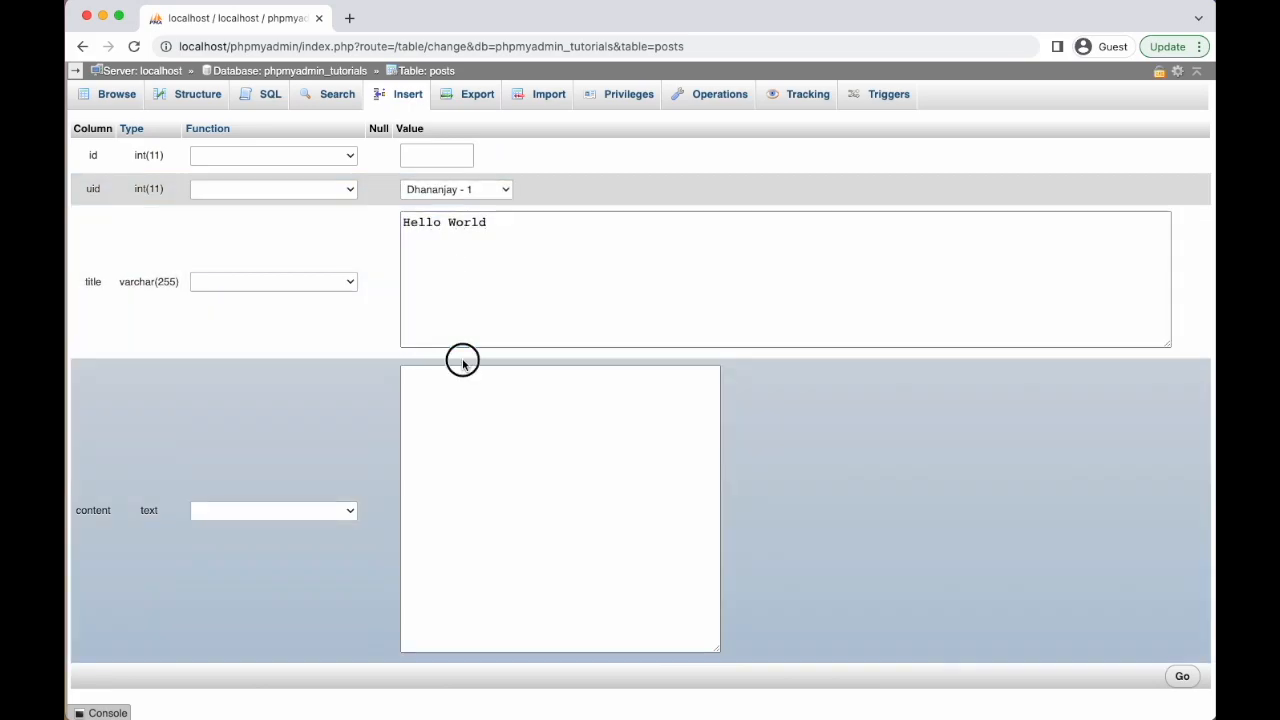
pyautogui.click(457, 386)
pyautogui.write('H')
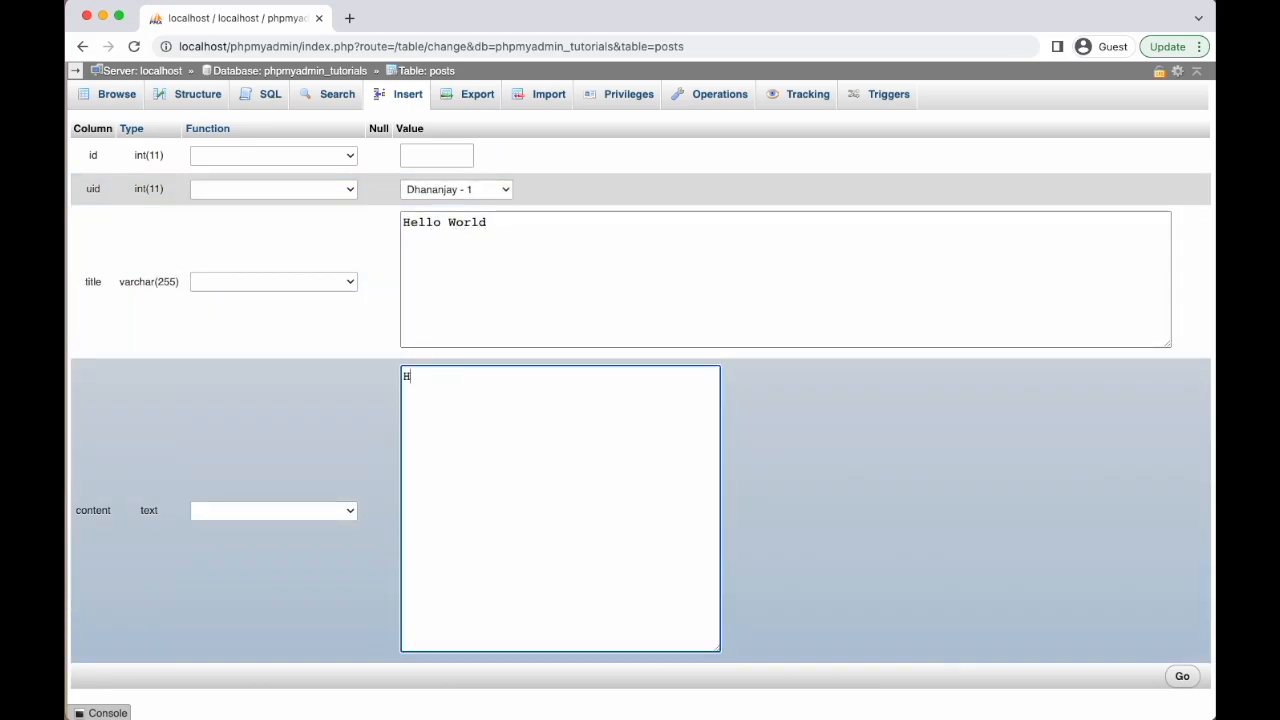
pyautogui.write('ello World Co')
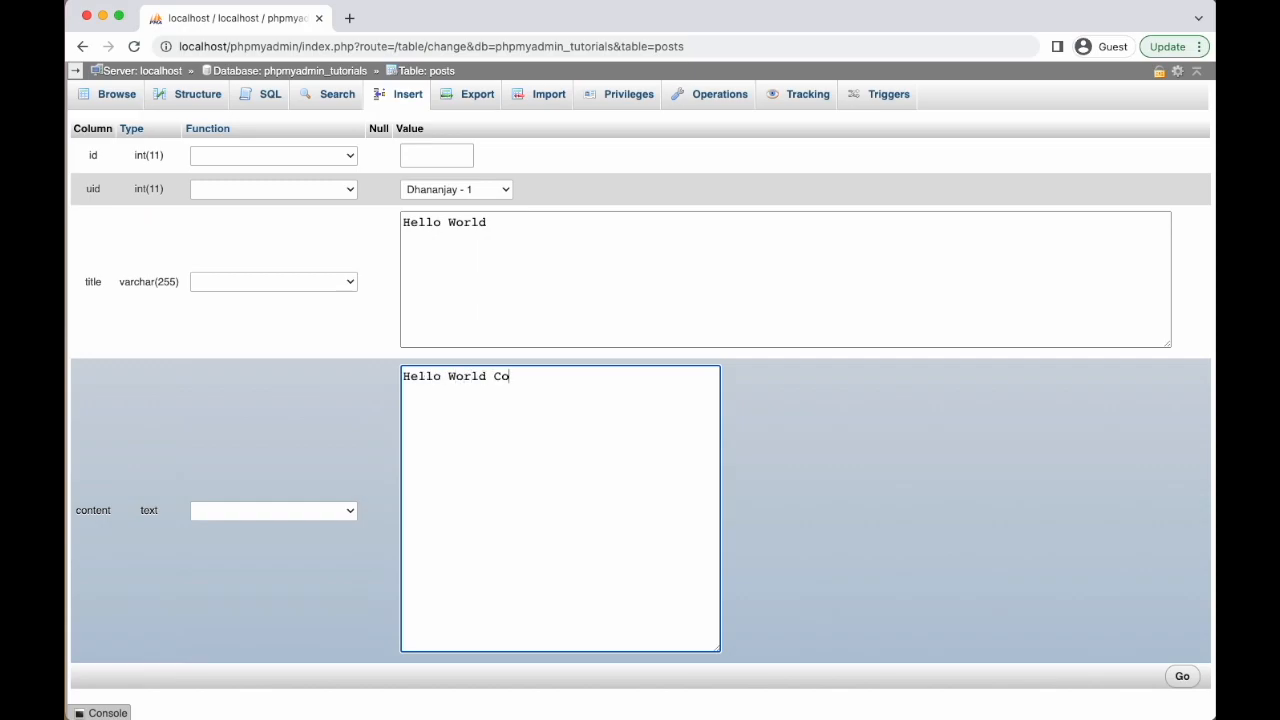
pyautogui.write('ntent')
pyautogui.scroll(-5, 906, 451)
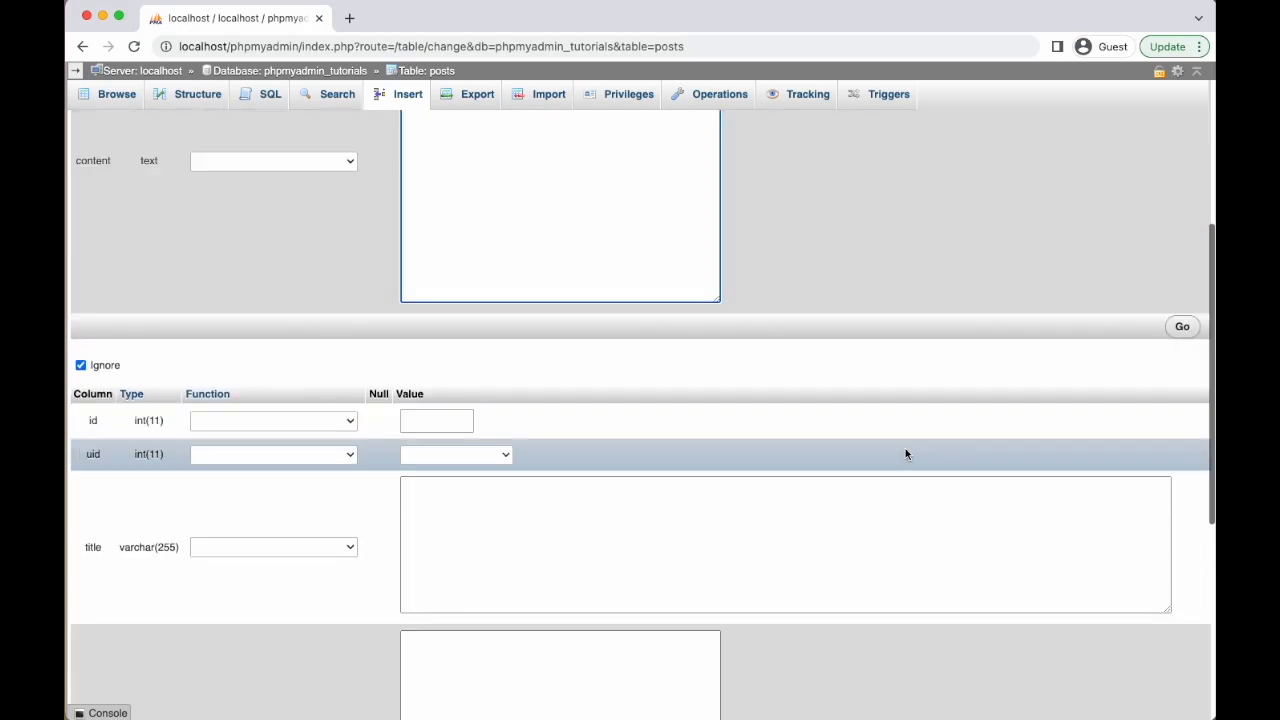
pyautogui.click(1179, 328)
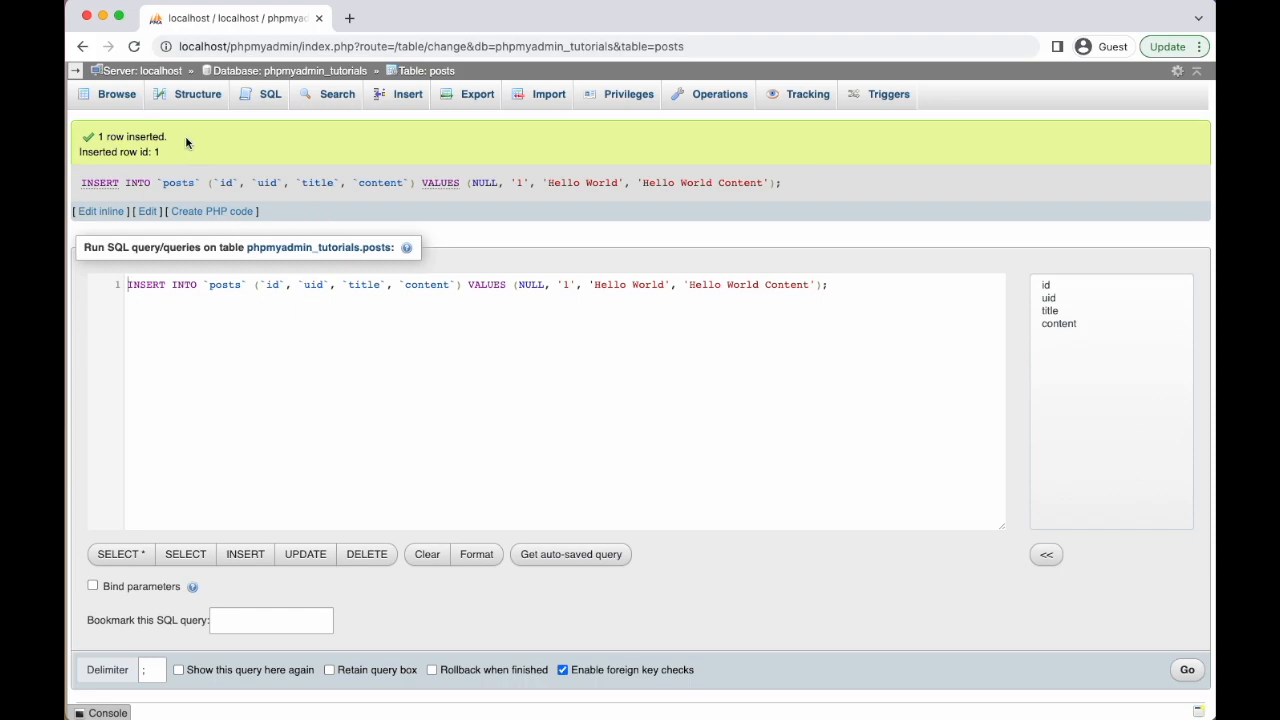
# Browse the posts table and follow the Hello World post's uid link to examine the referenced record in users
pyautogui.click(106, 103)
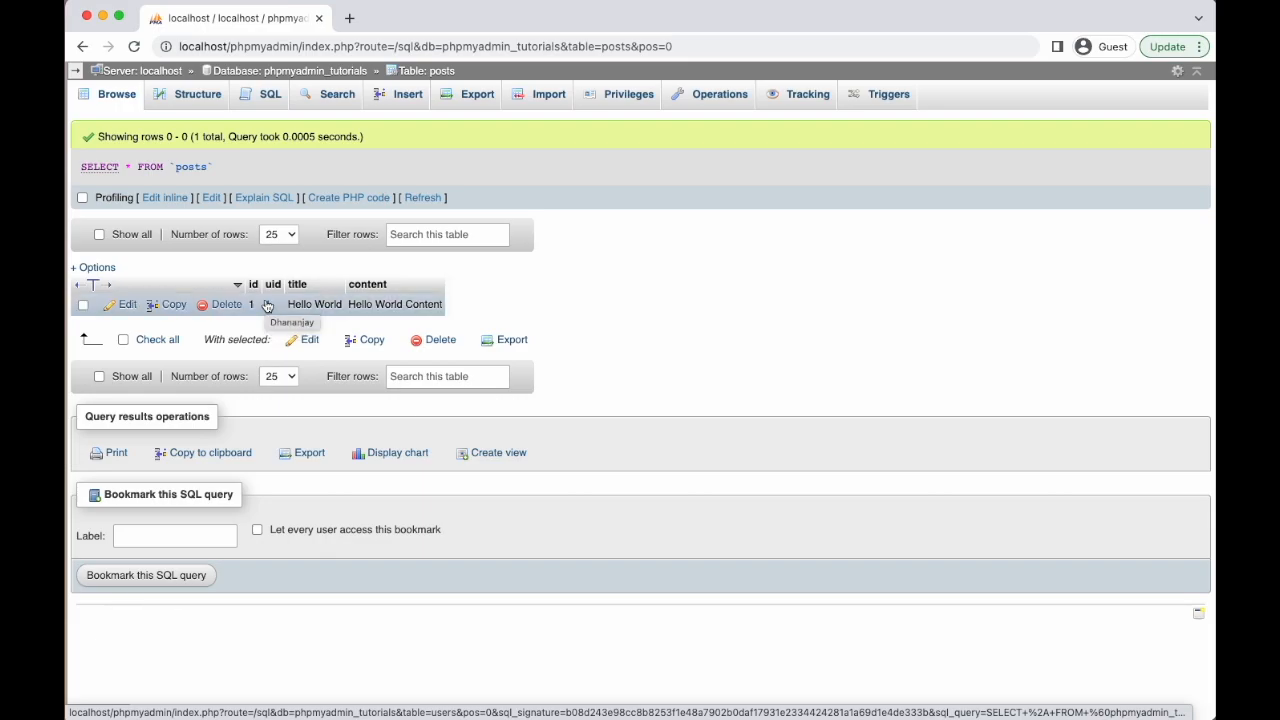
pyautogui.scroll(5, 271, 309)
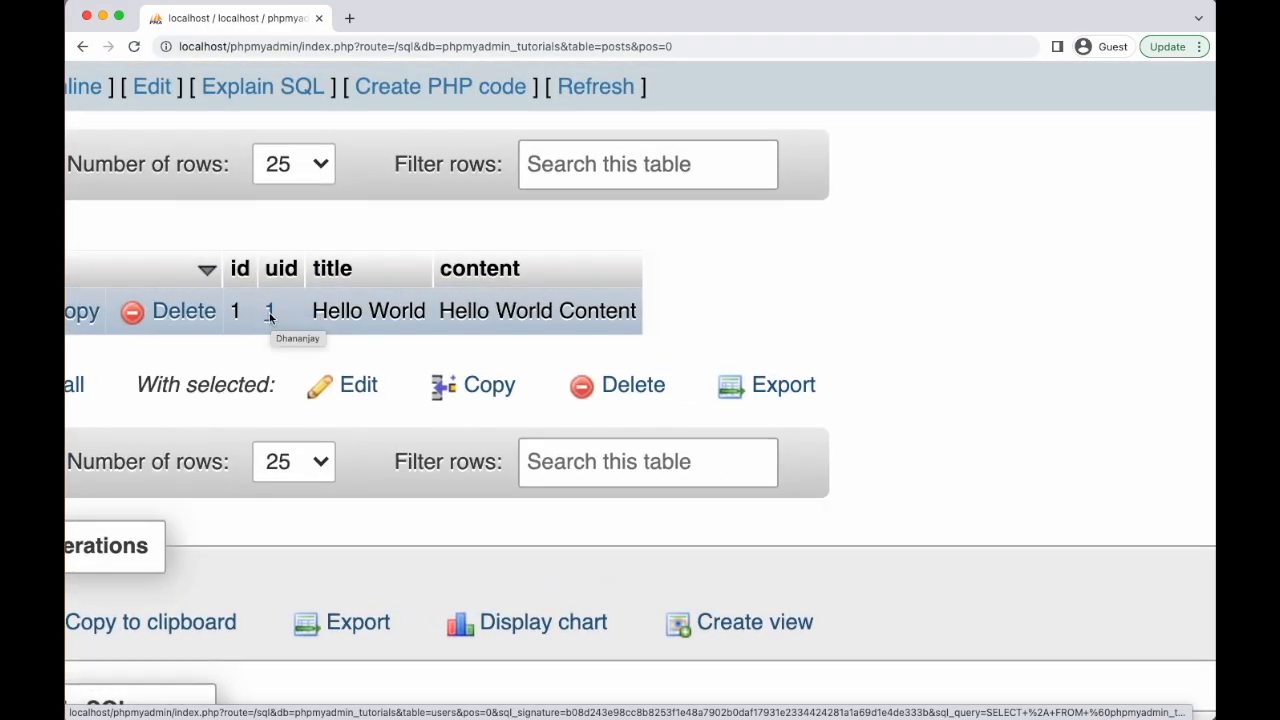
pyautogui.click(269, 313)
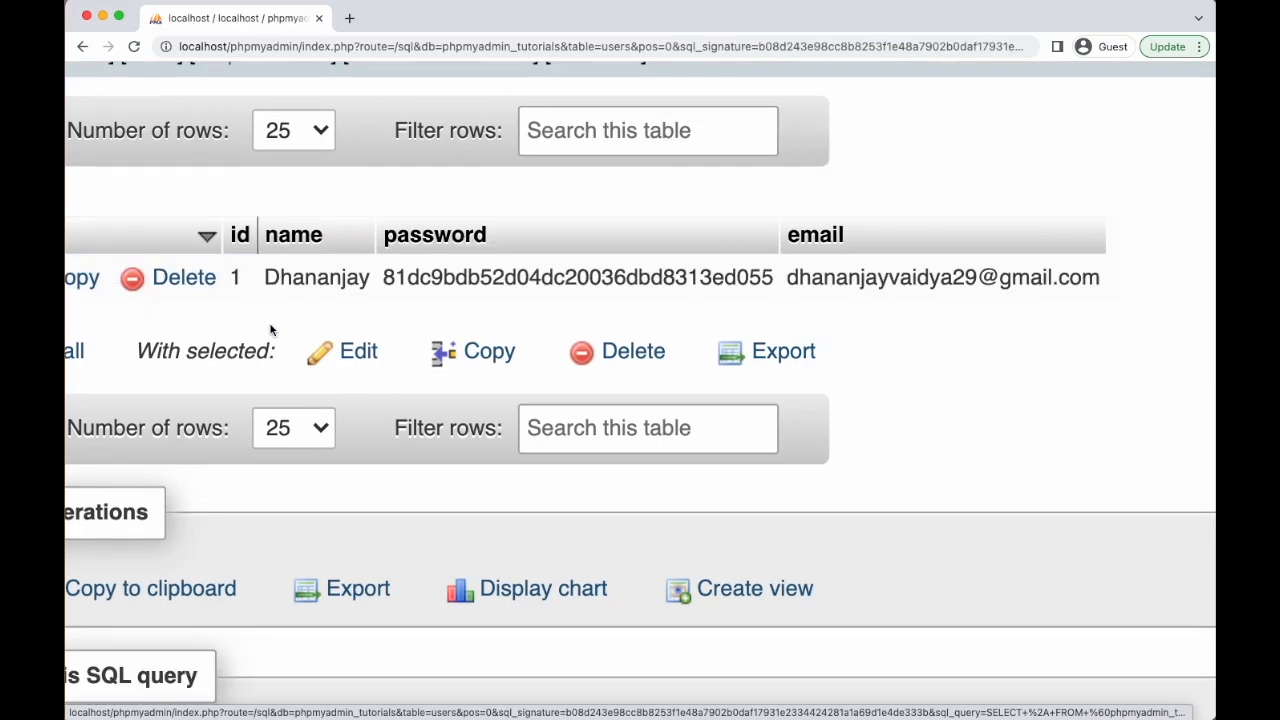
pyautogui.scroll(-5, 418, 294)
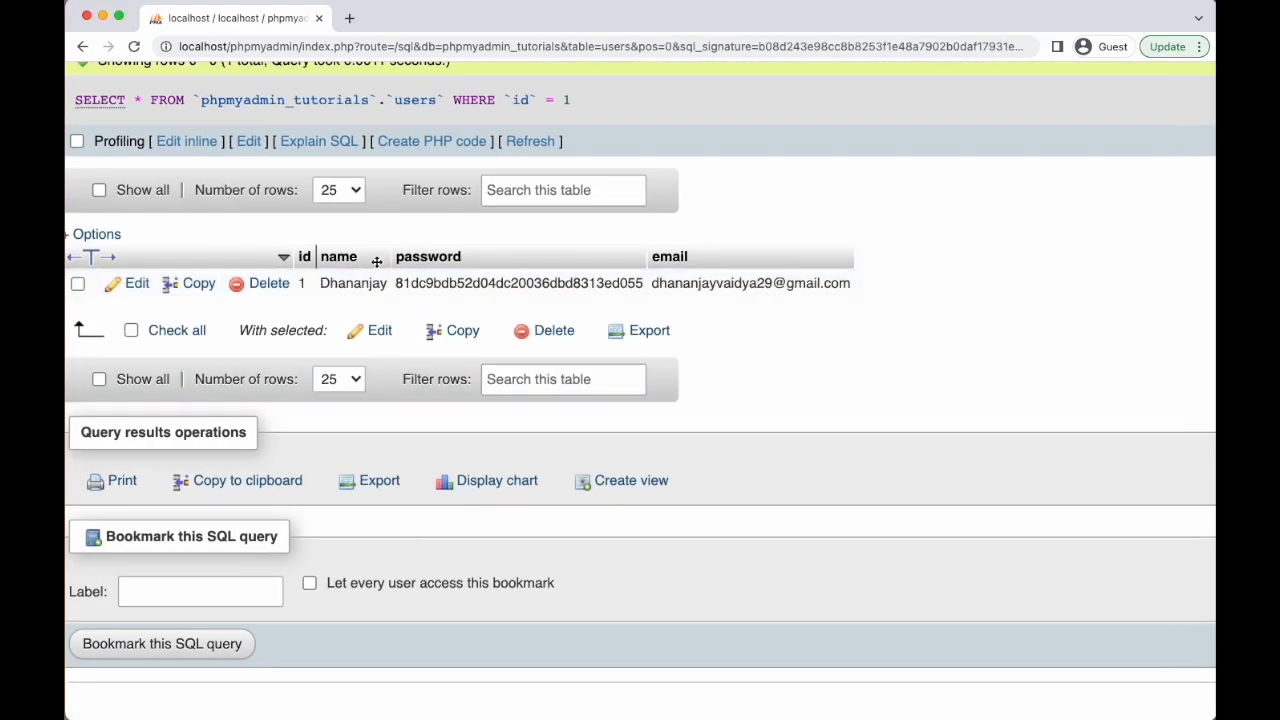